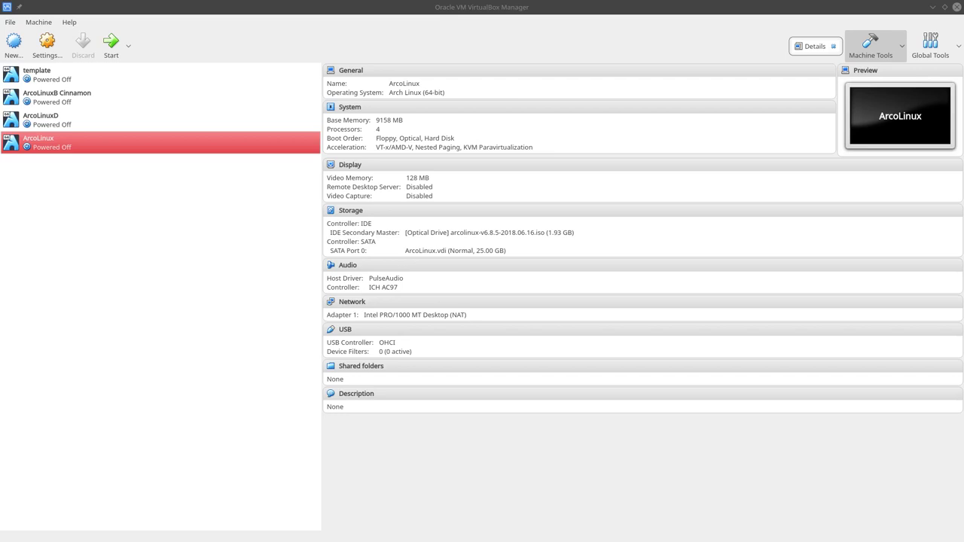
# - Start the ArcoLinux virtual machine, maximize its window and switch it to full screen
pyautogui.click(394, 7)
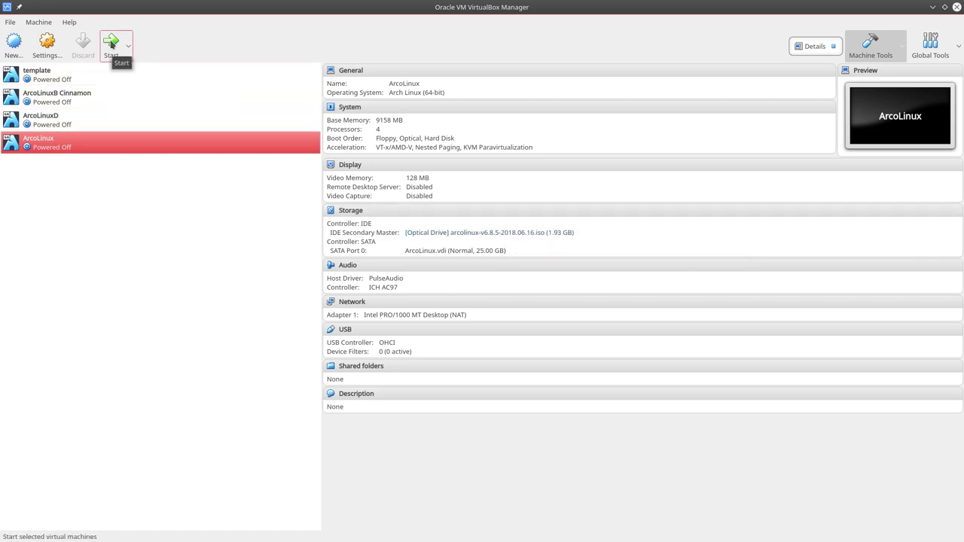
pyautogui.click(111, 45)
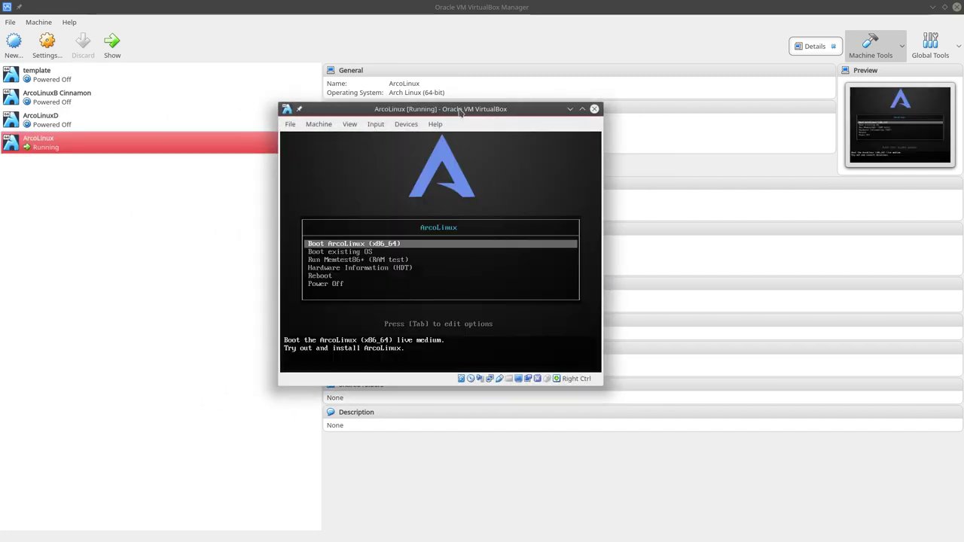
pyautogui.doubleClick(459, 109)
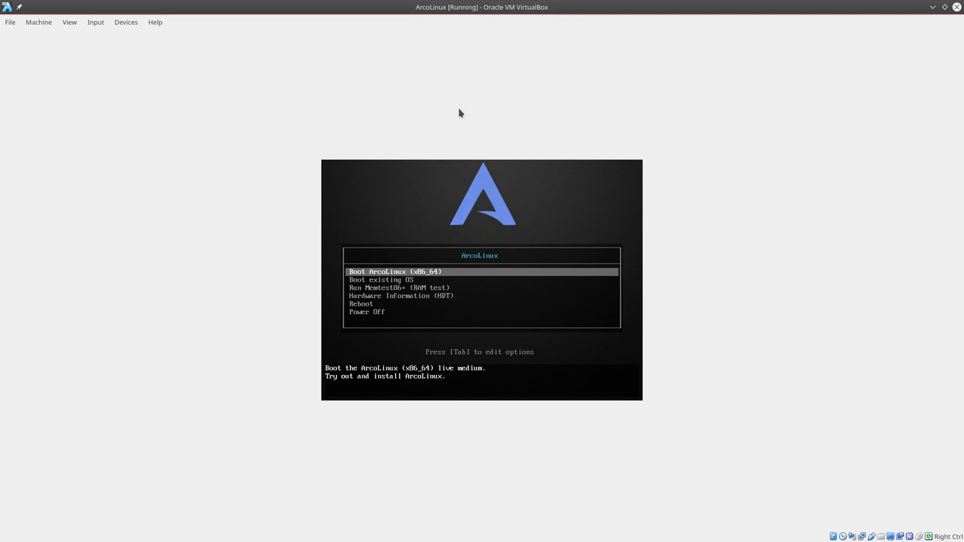
pyautogui.hotkey('ctrl', 'f')
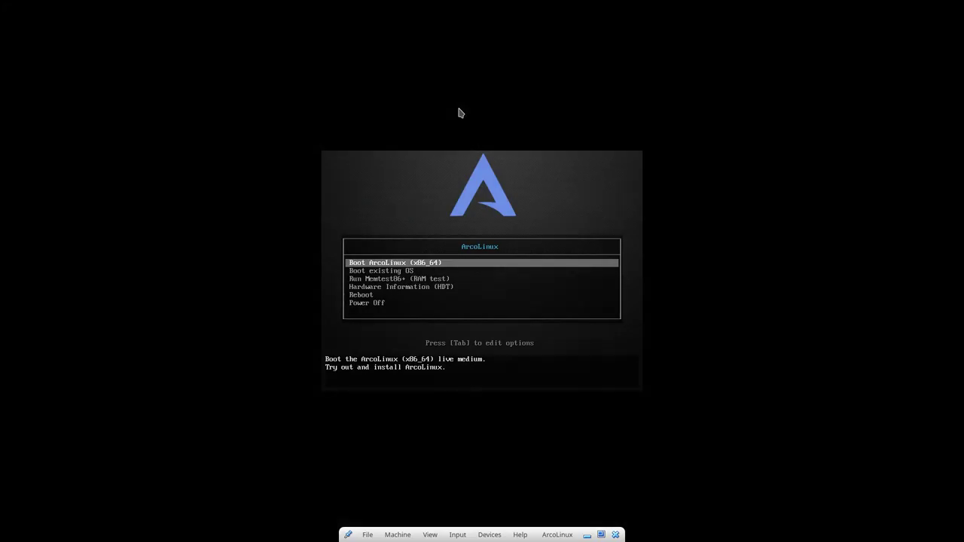
# - Boot the live medium with the Boot ArcoLinux (x86_64) entry
pyautogui.press('Down')
pyautogui.press('Down')
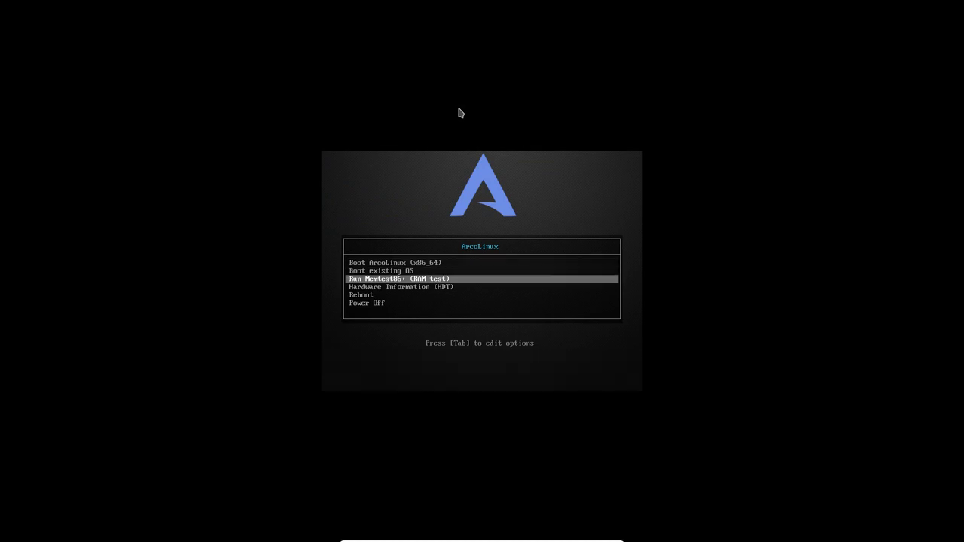
pyautogui.press('Down')
pyautogui.press('Up')
pyautogui.press('Up')
pyautogui.press('Up')
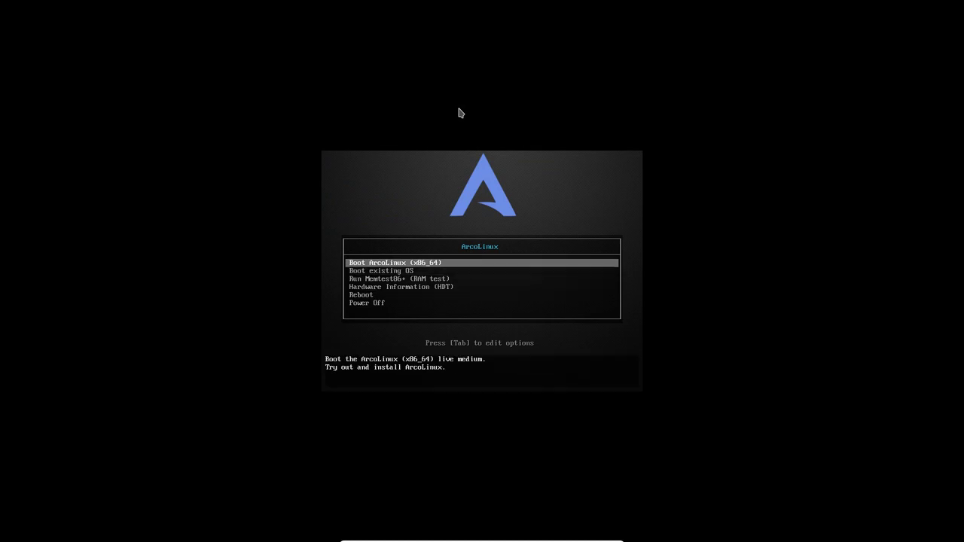
pyautogui.press('Return')
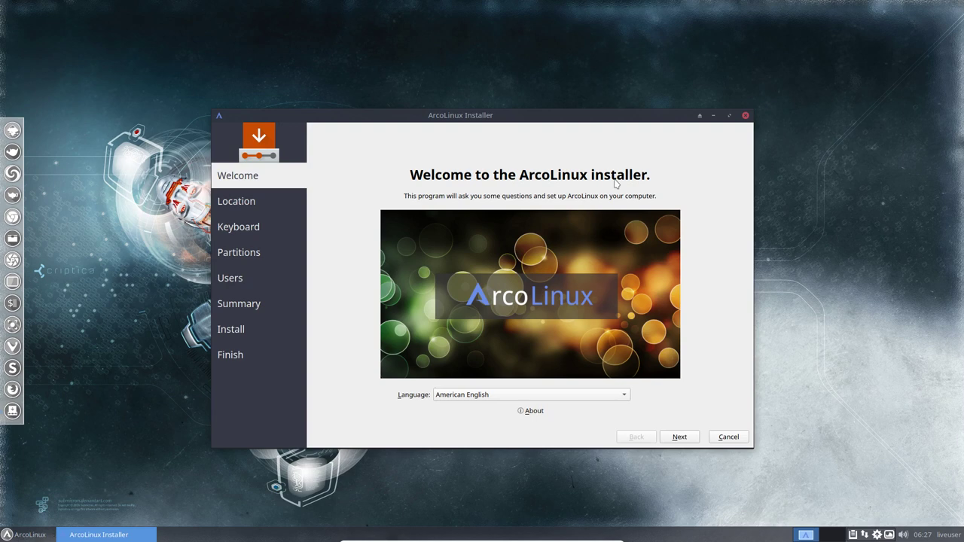
# - Keep American English as the installer language and continue to Location
pyautogui.click(473, 396)
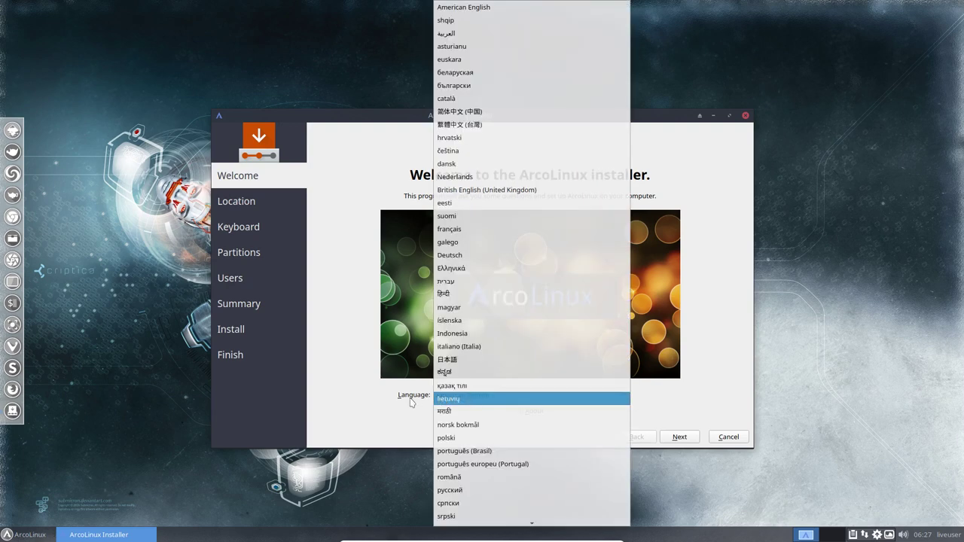
pyautogui.click(346, 271)
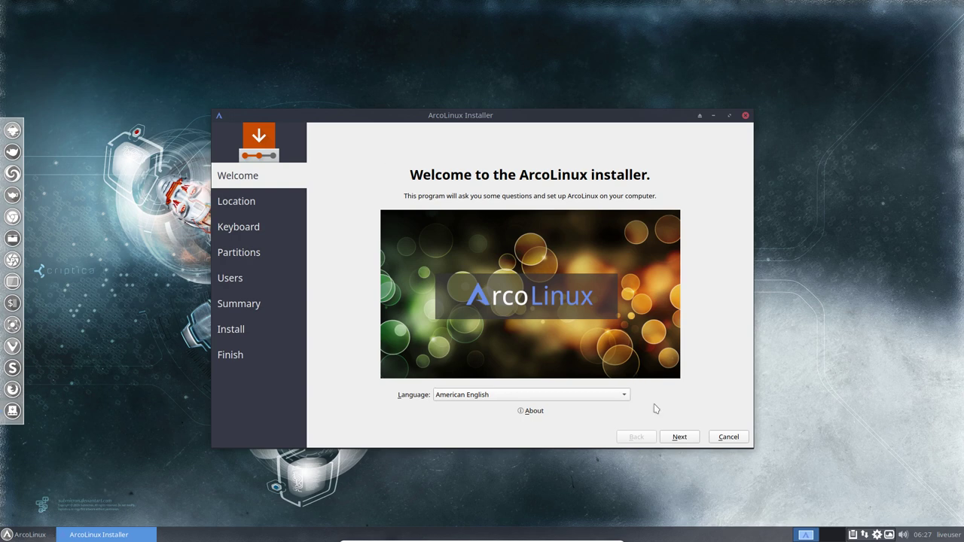
pyautogui.click(680, 438)
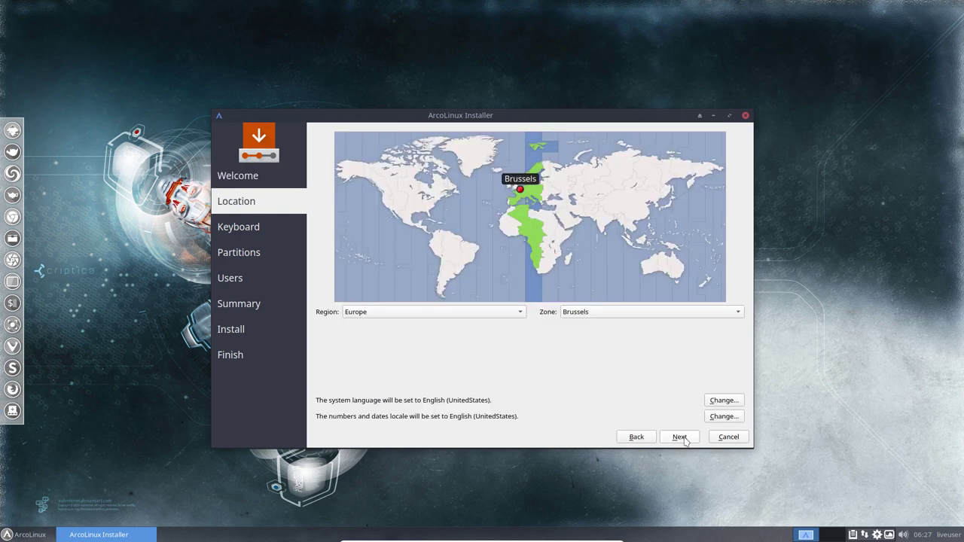
# - Confirm timezone Europe/Brussels and leave both locales at English (United States)
pyautogui.click(431, 314)
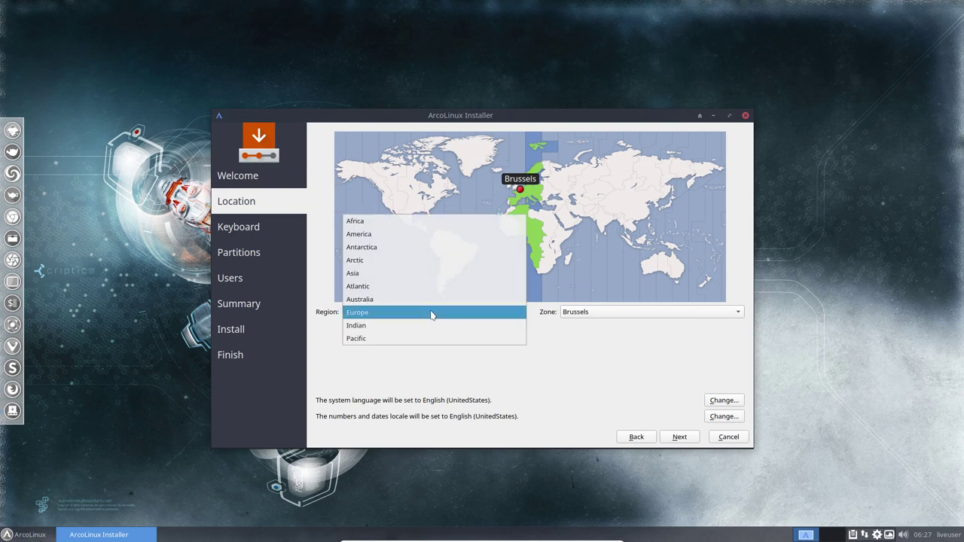
pyautogui.click(334, 317)
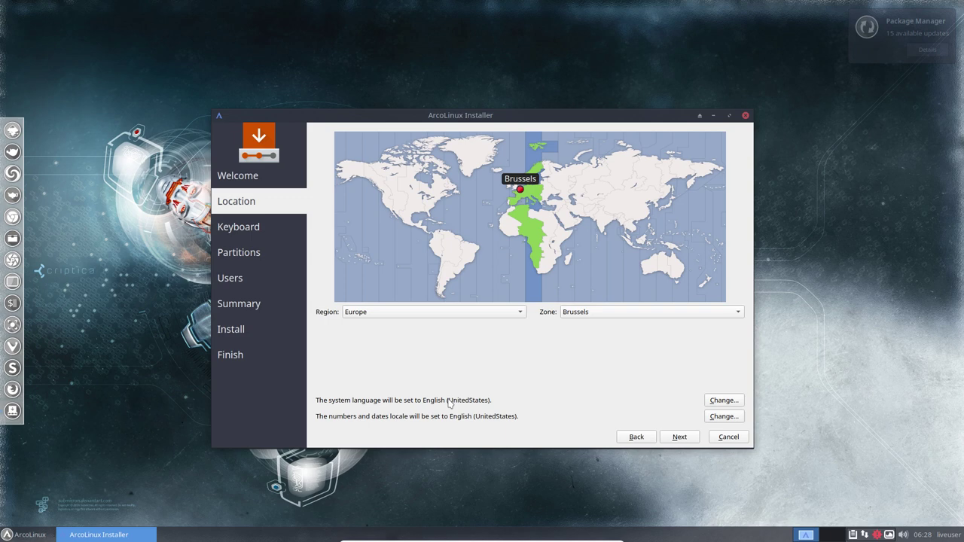
pyautogui.click(719, 401)
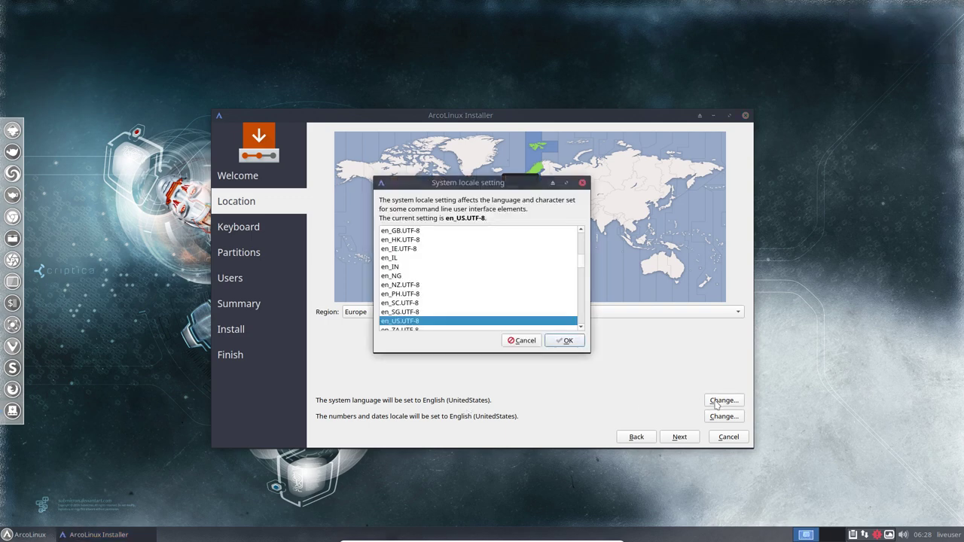
pyautogui.moveTo(581, 262); pyautogui.dragTo(583, 287)
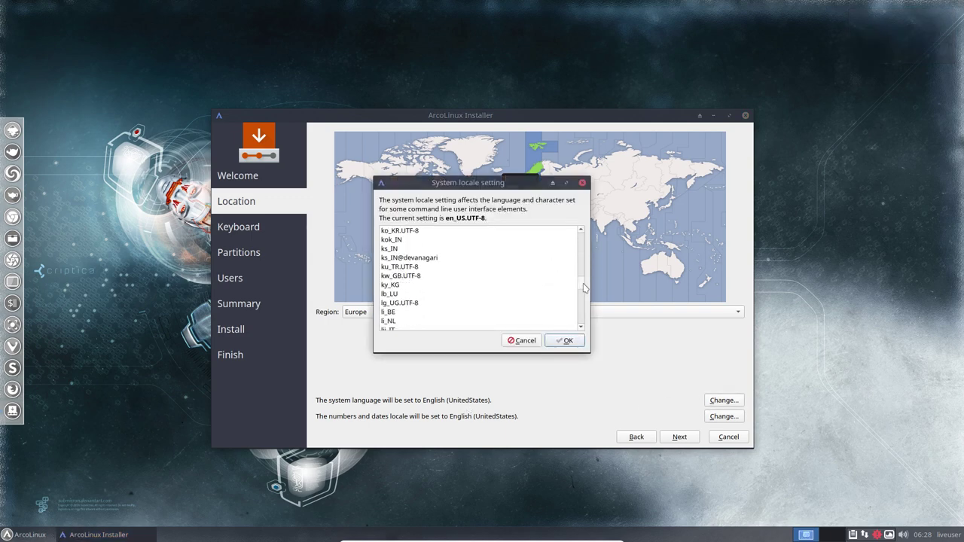
pyautogui.click(526, 340)
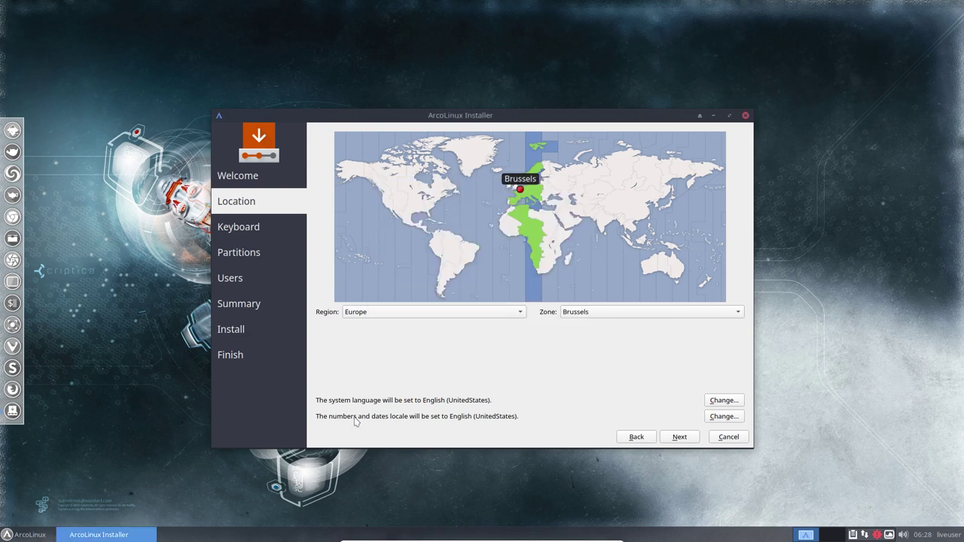
pyautogui.click(713, 416)
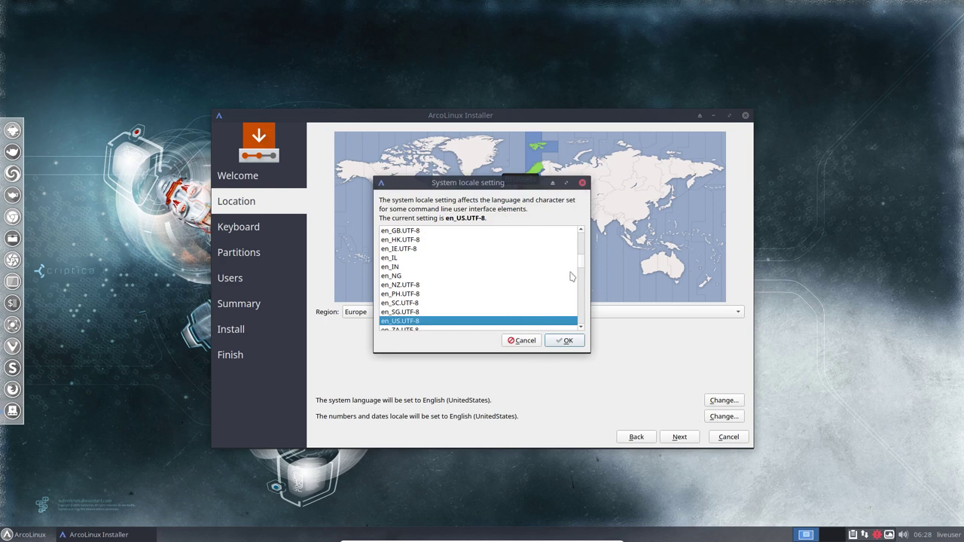
pyautogui.moveTo(582, 263); pyautogui.dragTo(588, 238)
pyautogui.click(524, 341)
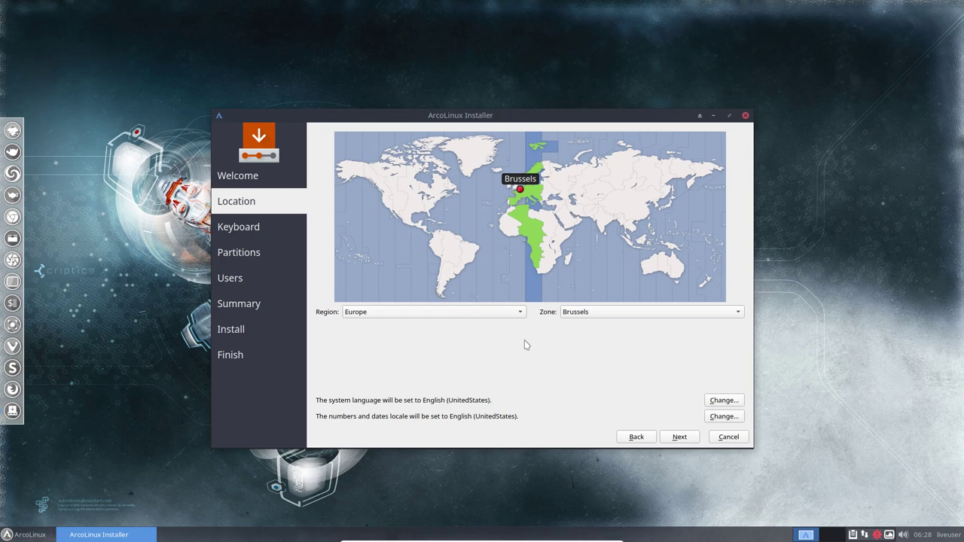
# - Choose the Belgian keyboard layout with its Default variant
pyautogui.click(684, 440)
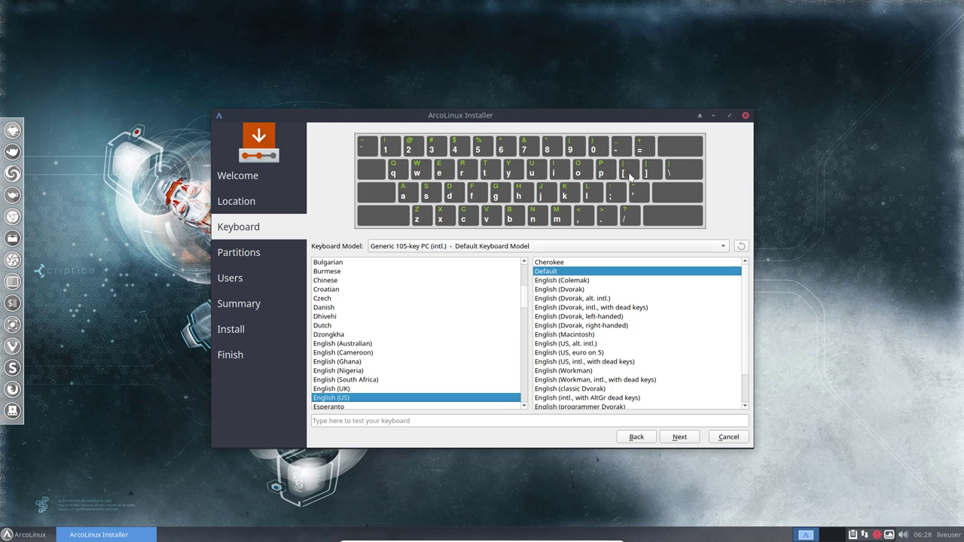
pyautogui.scroll(5, 354, 310)
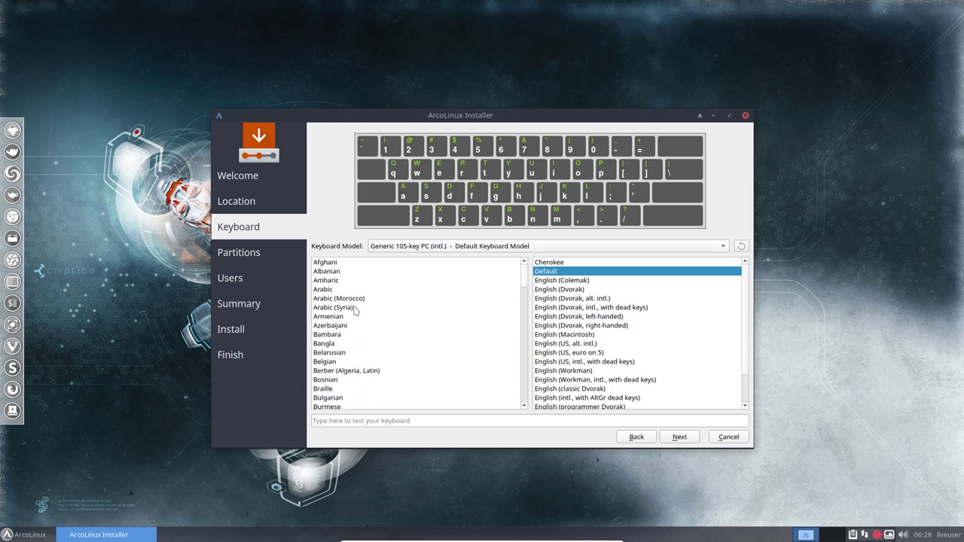
pyautogui.click(341, 362)
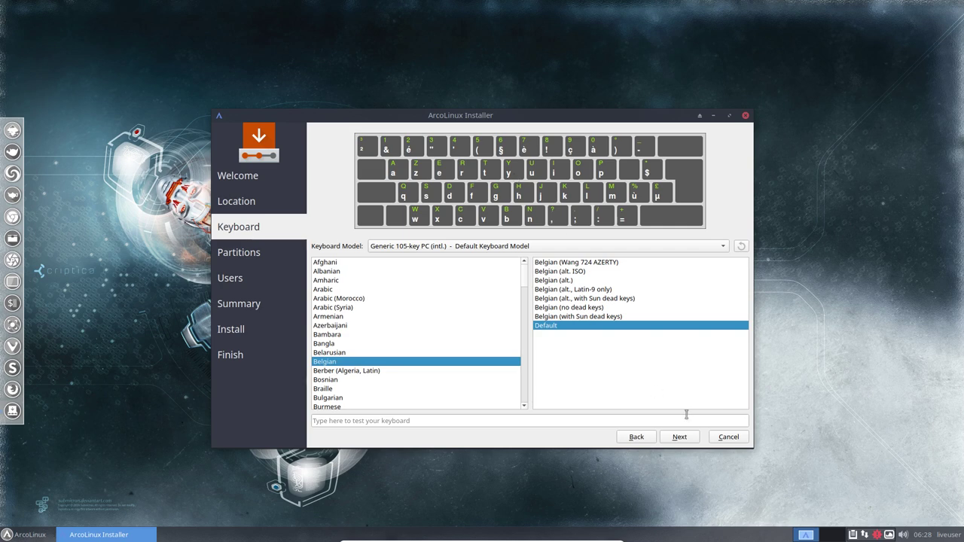
# - Choose Erase disk for the 25.0 GiB VBOX hard disk
pyautogui.click(682, 437)
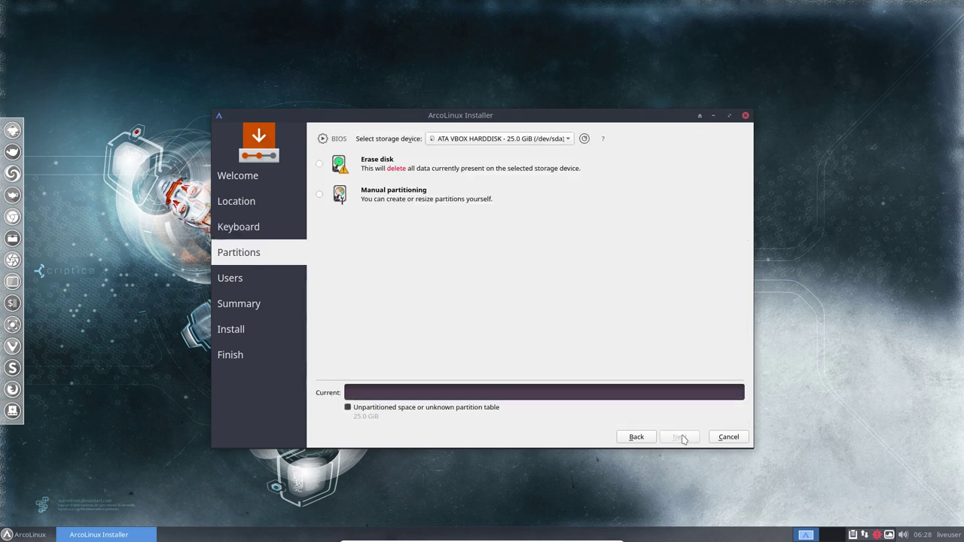
pyautogui.click(319, 165)
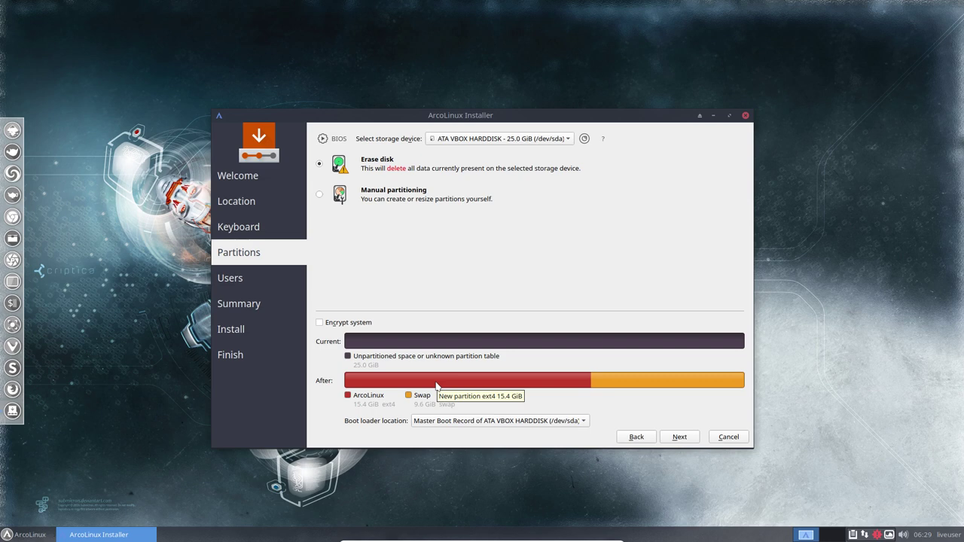
# - Enter the user name and set the computer name to 'ArcoLinux' without a trailing space
pyautogui.click(680, 436)
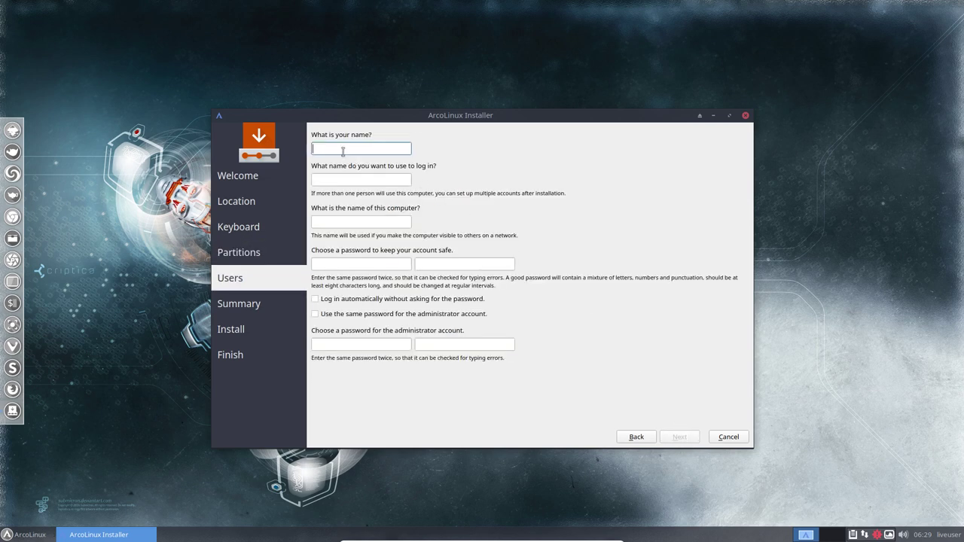
pyautogui.write('erik')
pyautogui.press('Tab')
pyautogui.press('Tab')
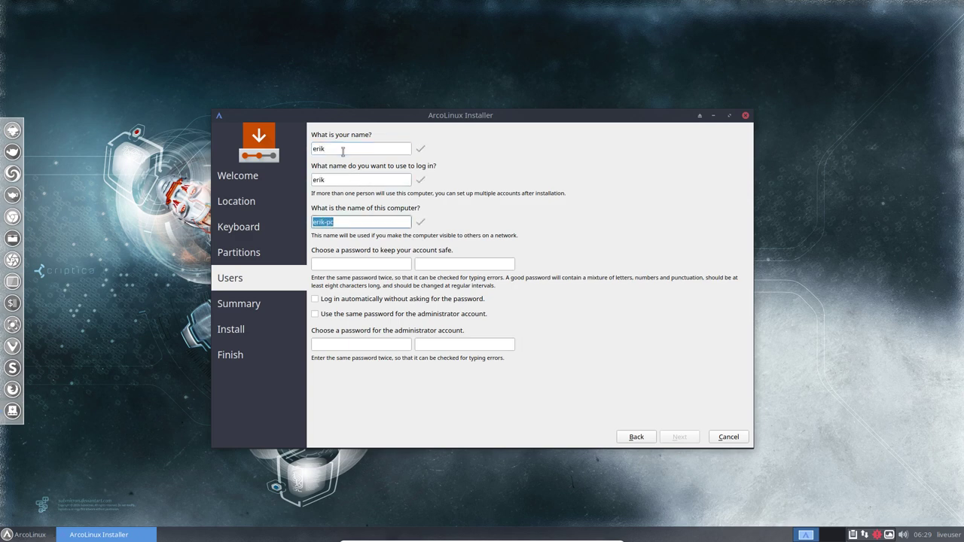
pyautogui.write('ArcoLinux')
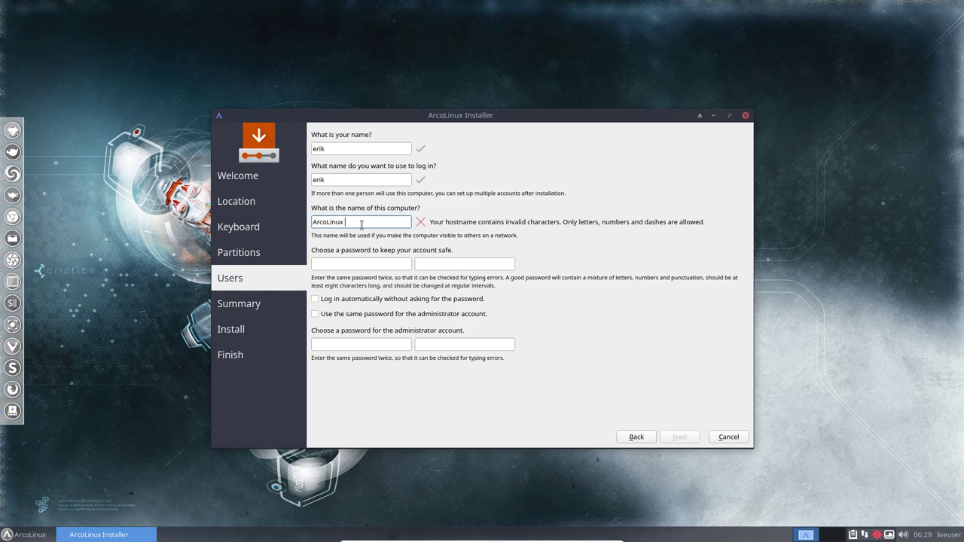
pyautogui.press('BackSpace')
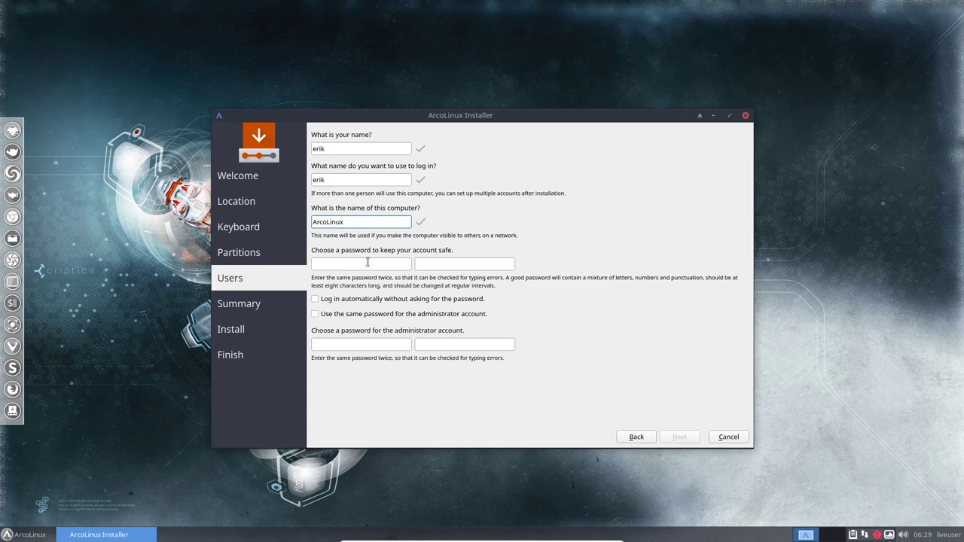
# - Enter and confirm the account password, enable auto-login and reuse it for administrator
pyautogui.click(353, 265)
pyautogui.press('Tab')
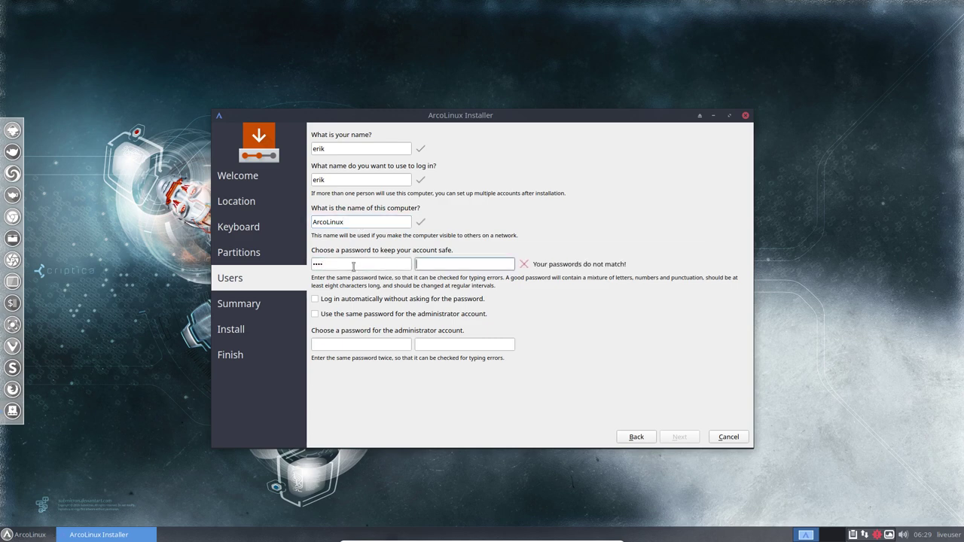
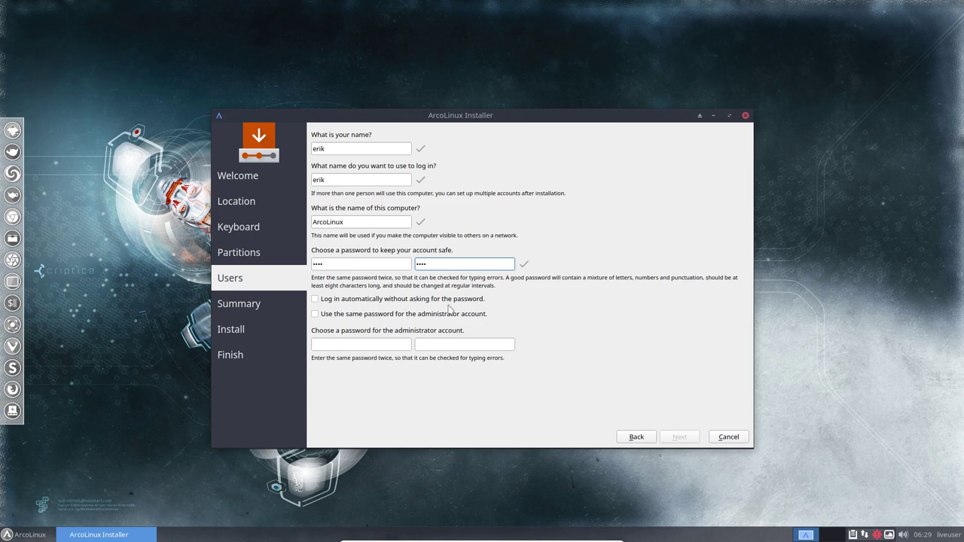
pyautogui.click(314, 299)
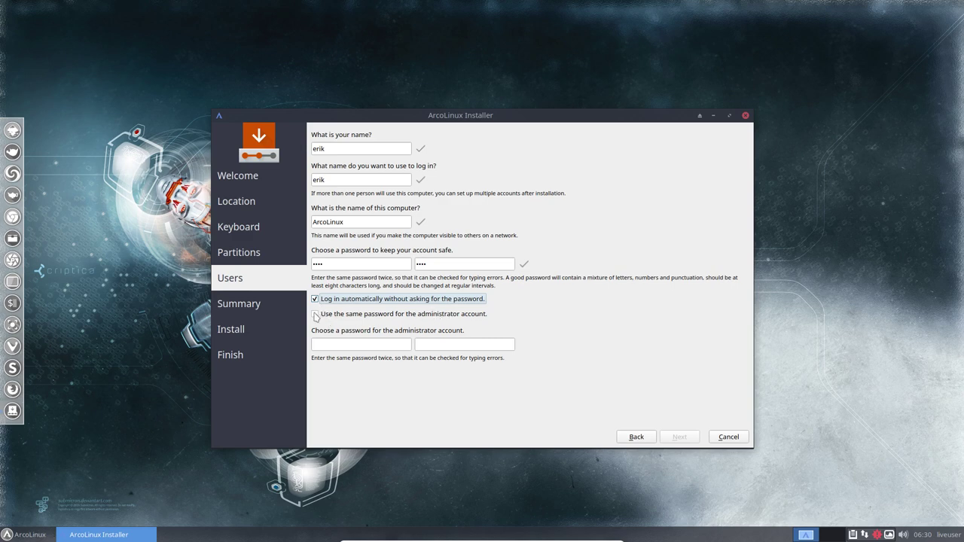
pyautogui.click(316, 314)
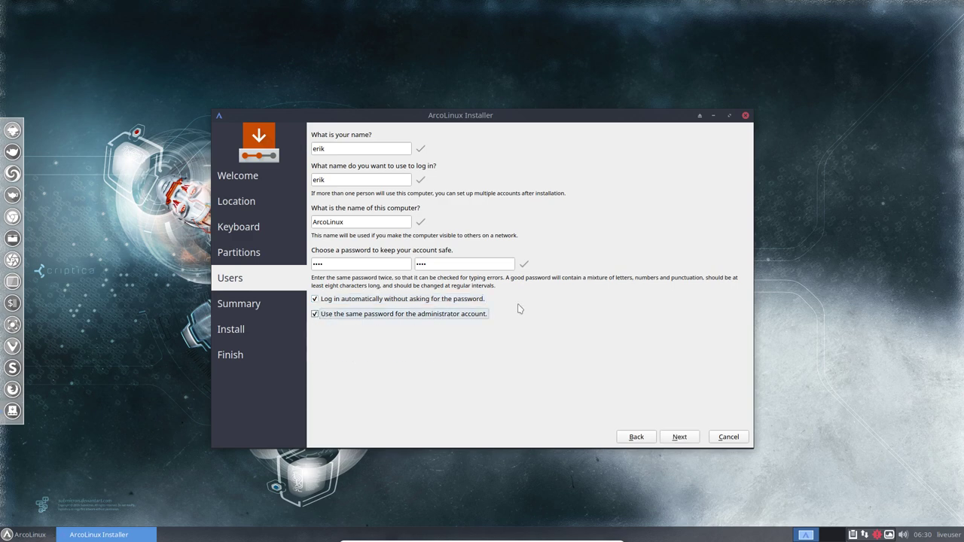
# - Review the Summary and start installing ArcoLinux to /dev/sda
pyautogui.click(679, 437)
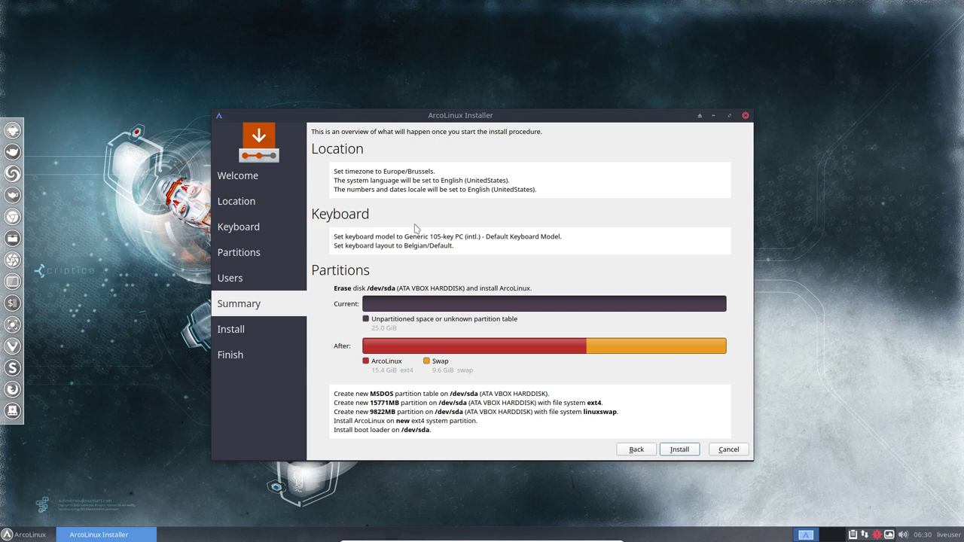
pyautogui.click(682, 452)
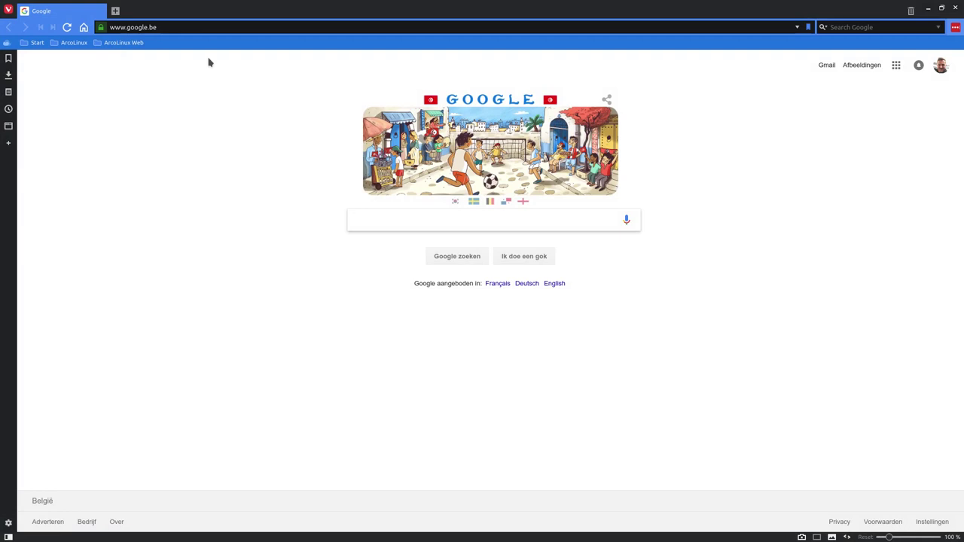
# - Load arcolinux.info from the ArcoLinux Web bookmarks and scroll through it back to the top
pyautogui.click(106, 43)
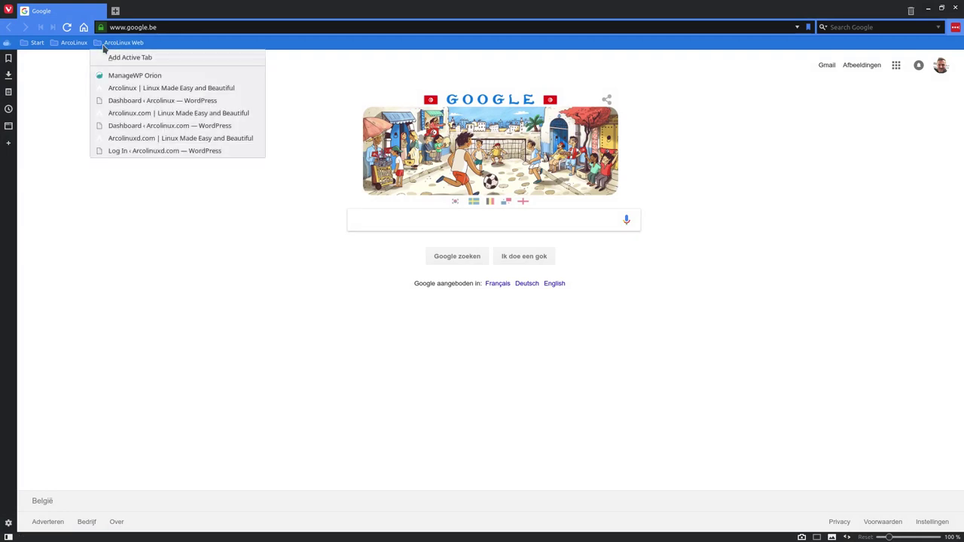
pyautogui.click(146, 88)
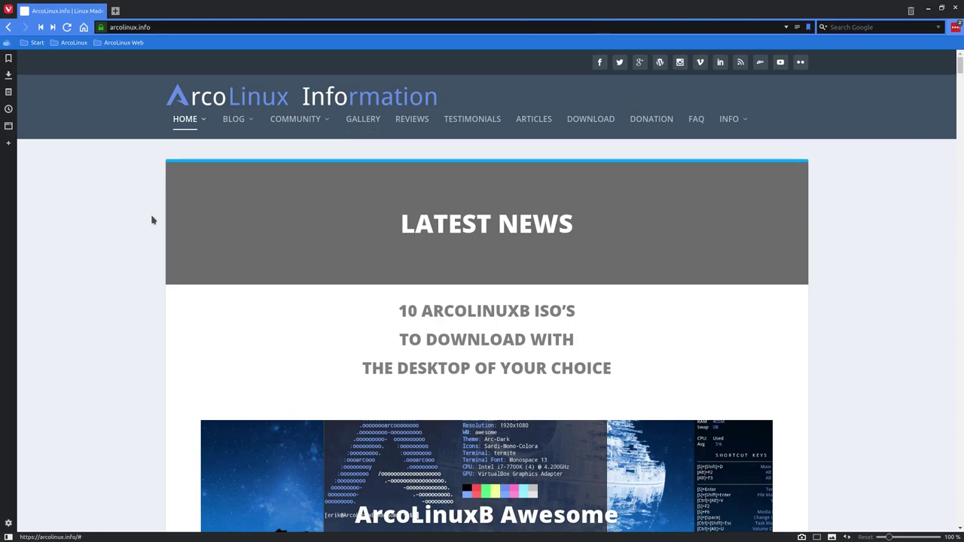
pyautogui.scroll(-5, 103, 282)
pyautogui.scroll(-15, 103, 284)
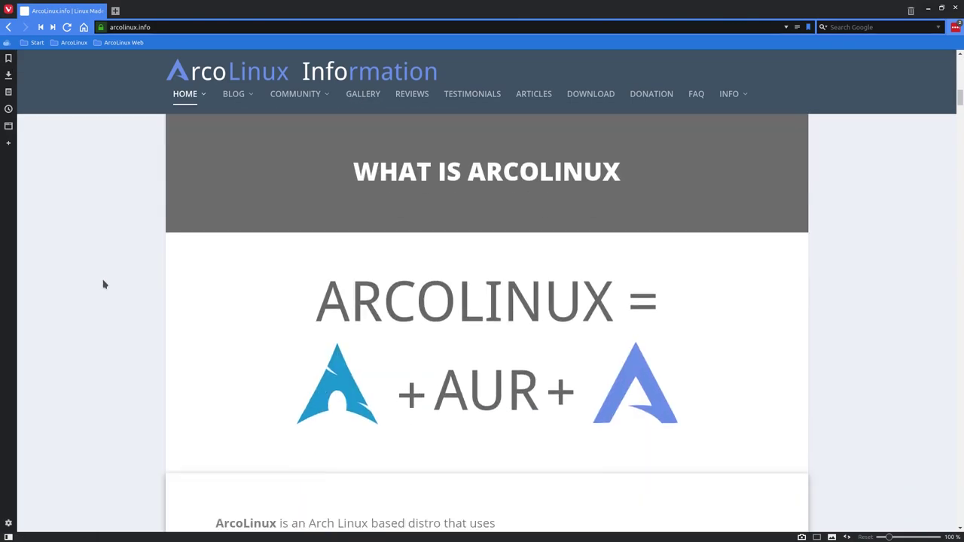
pyautogui.scroll(-8, 104, 284)
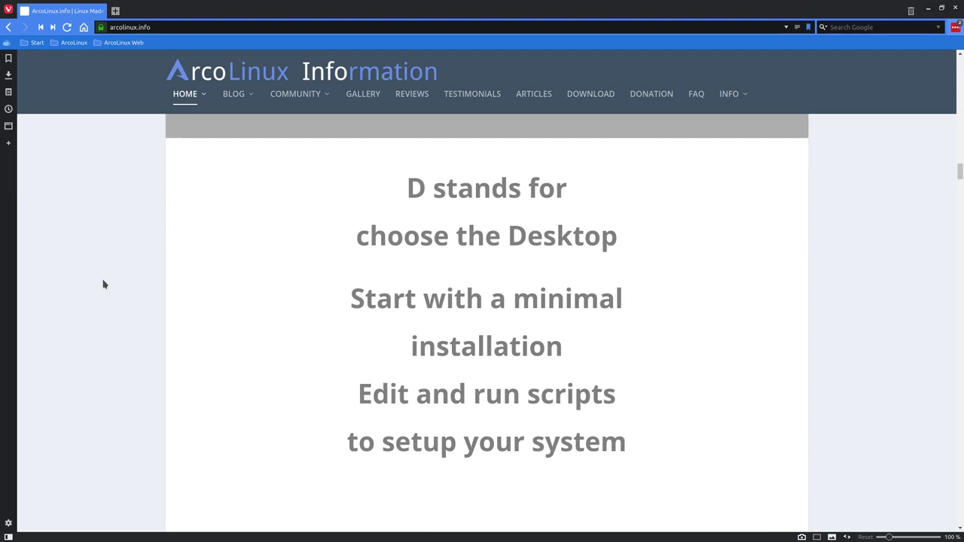
pyautogui.scroll(8, 199, 237)
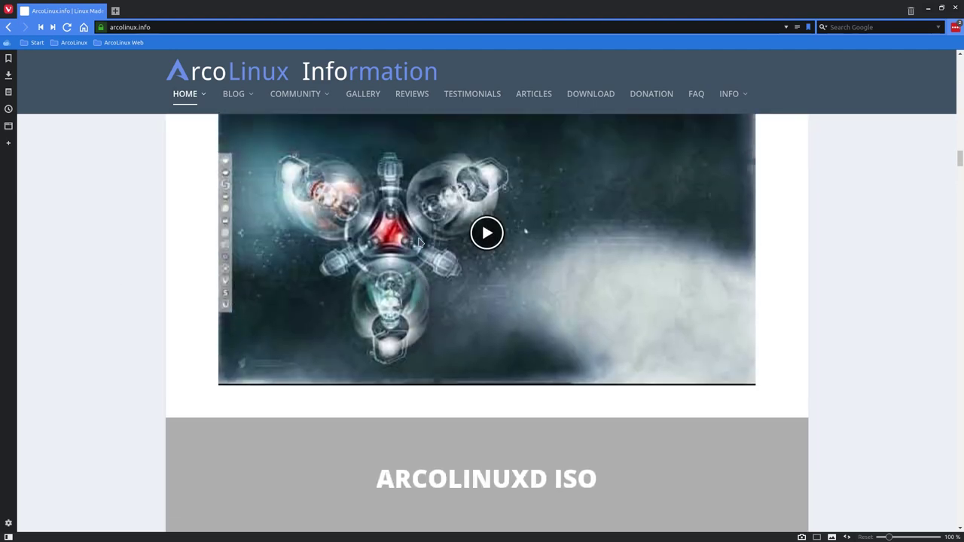
pyautogui.scroll(-3, 422, 241)
pyautogui.scroll(-10, 422, 241)
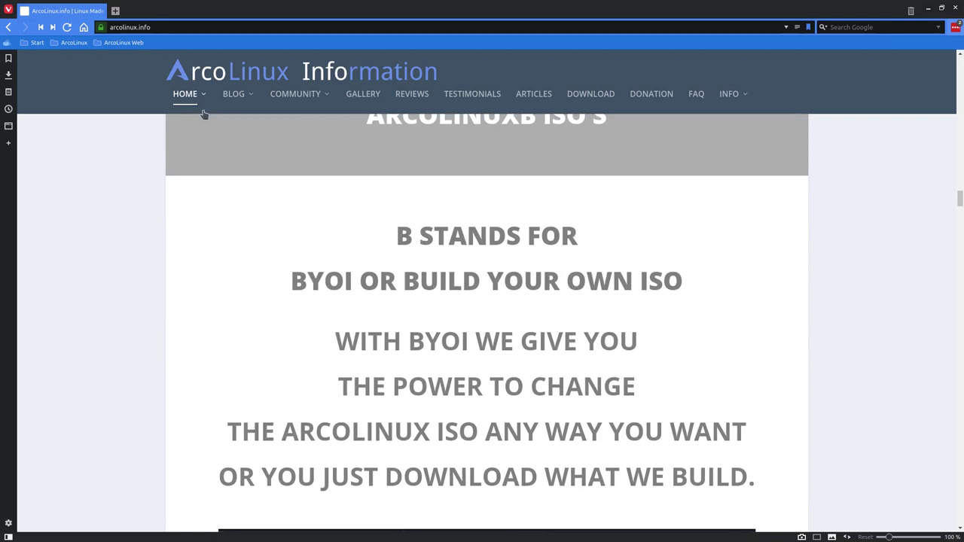
pyautogui.moveTo(202, 109)
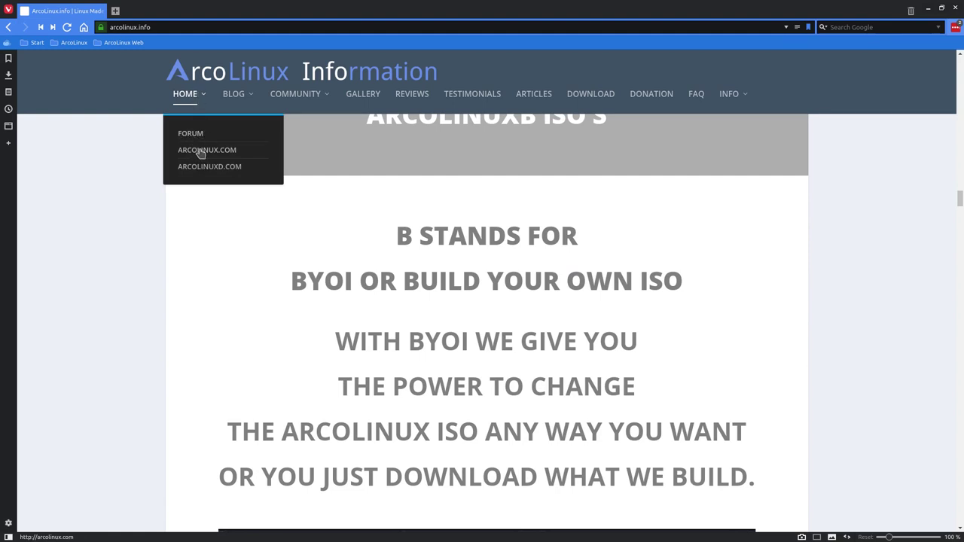
pyautogui.scroll(1, 643, 222)
pyautogui.scroll(15, 644, 222)
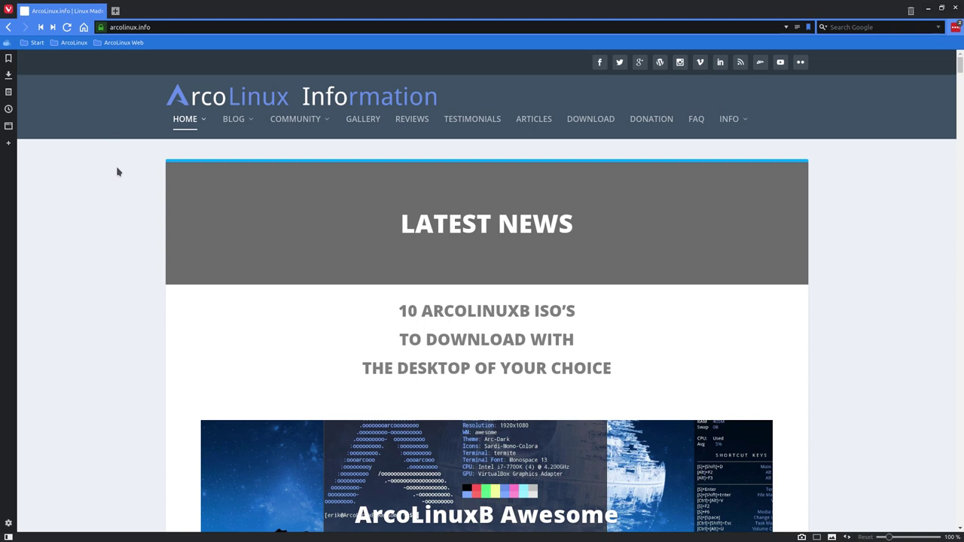
# - Go to arcolinux.com from the HOME menu and browse its GENERAL, DESIGN and APPLICATIONS menus
pyautogui.moveTo(188, 132)
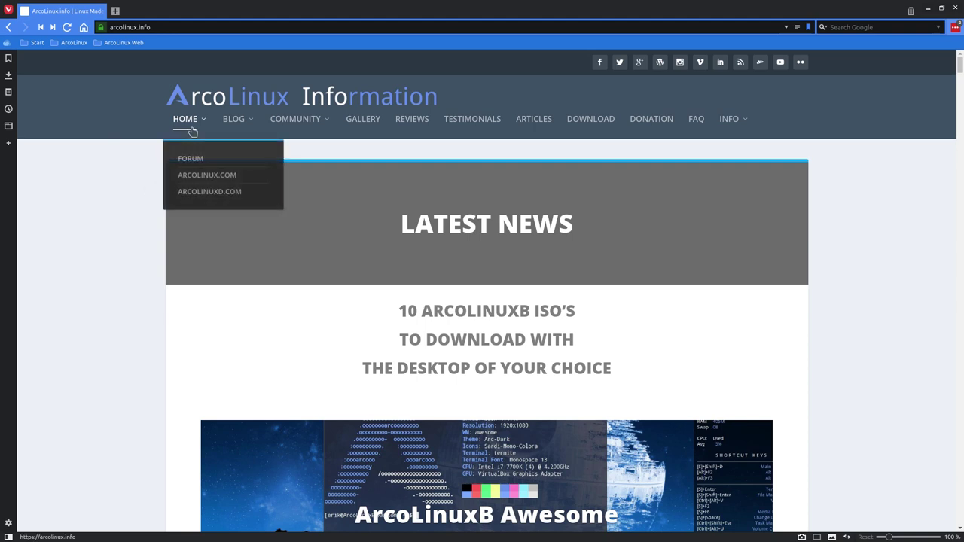
pyautogui.click(211, 175)
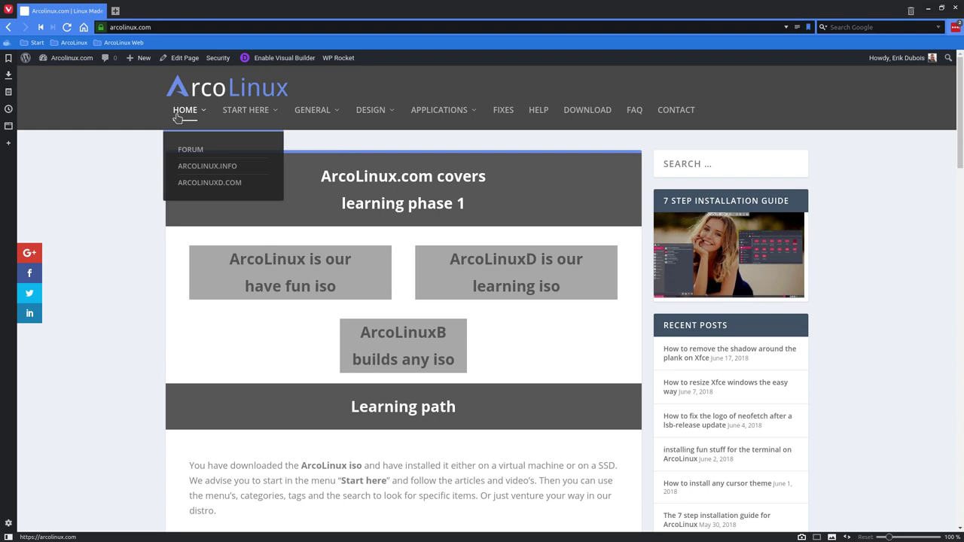
pyautogui.moveTo(305, 119)
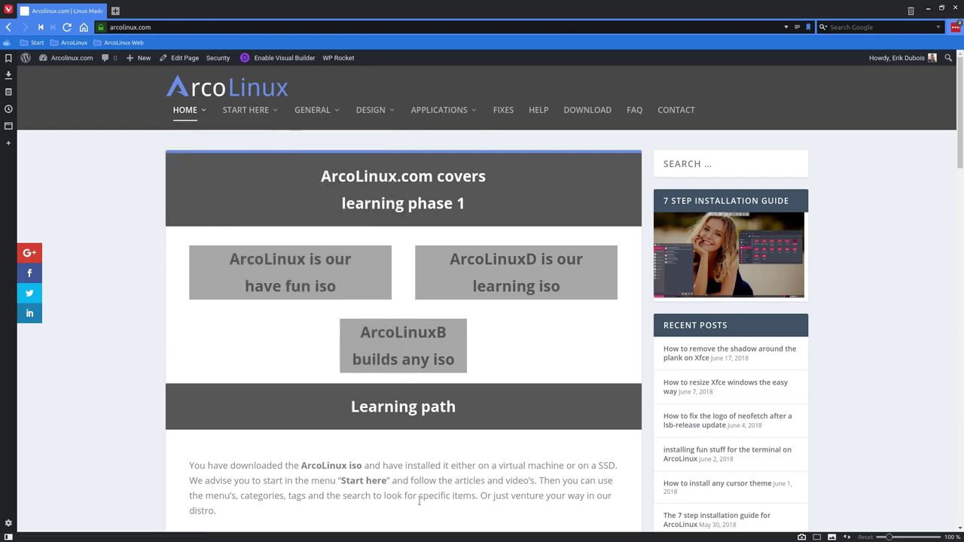
pyautogui.moveTo(264, 121)
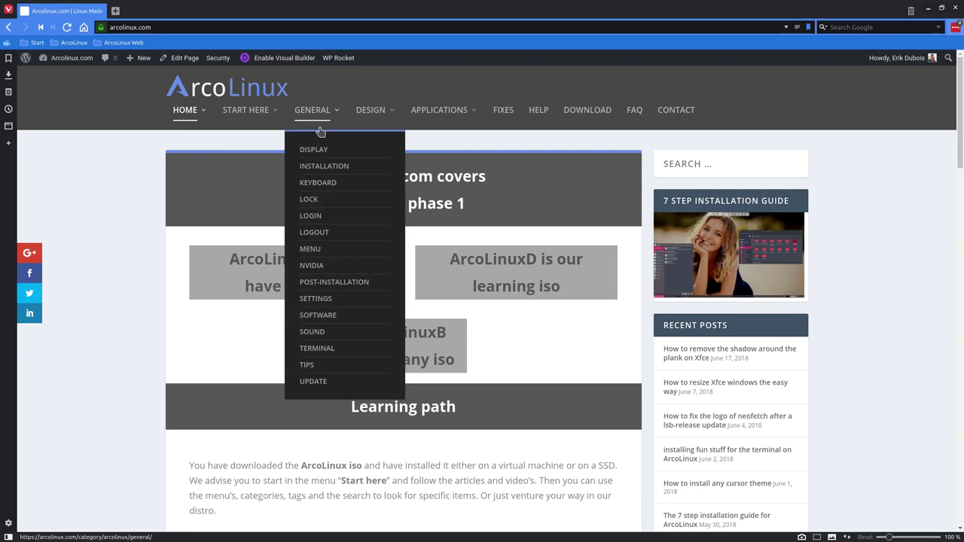
pyautogui.moveTo(369, 119)
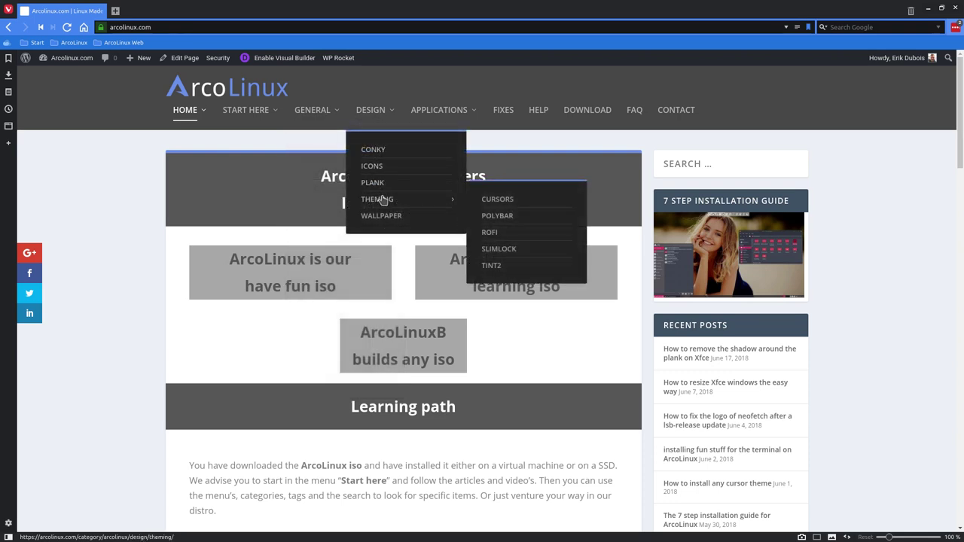
pyautogui.moveTo(453, 122)
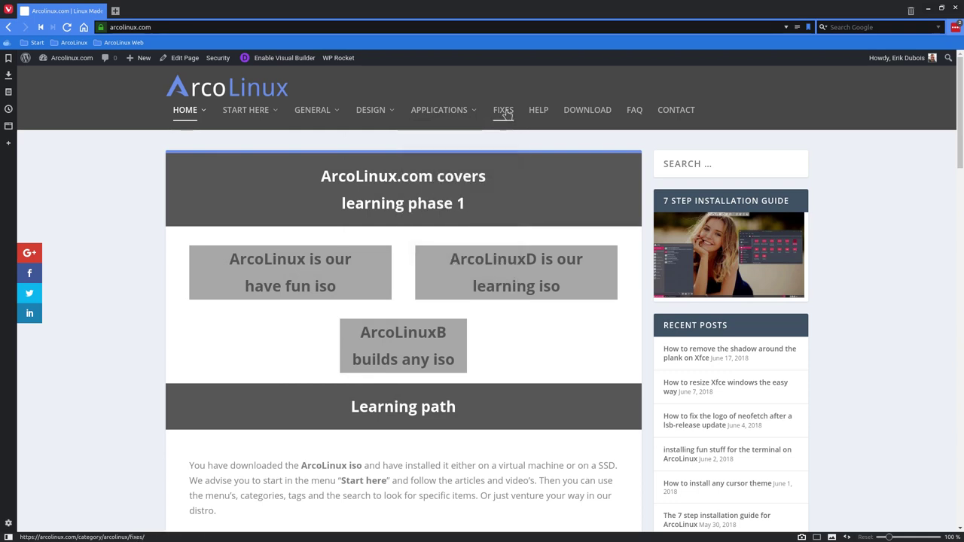
# - Open the Help category of articles on arcolinux.info and glance through it
pyautogui.click(546, 112)
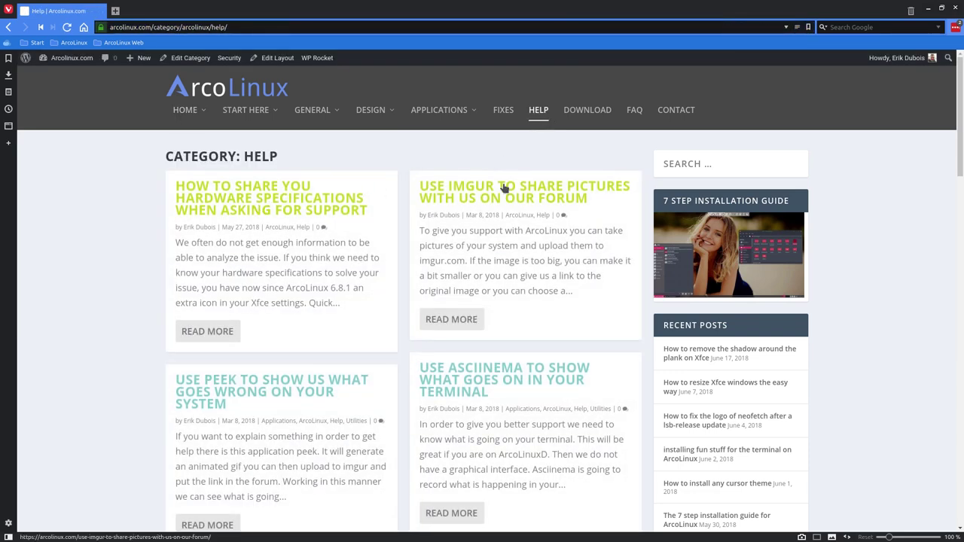
pyautogui.scroll(-3, 484, 238)
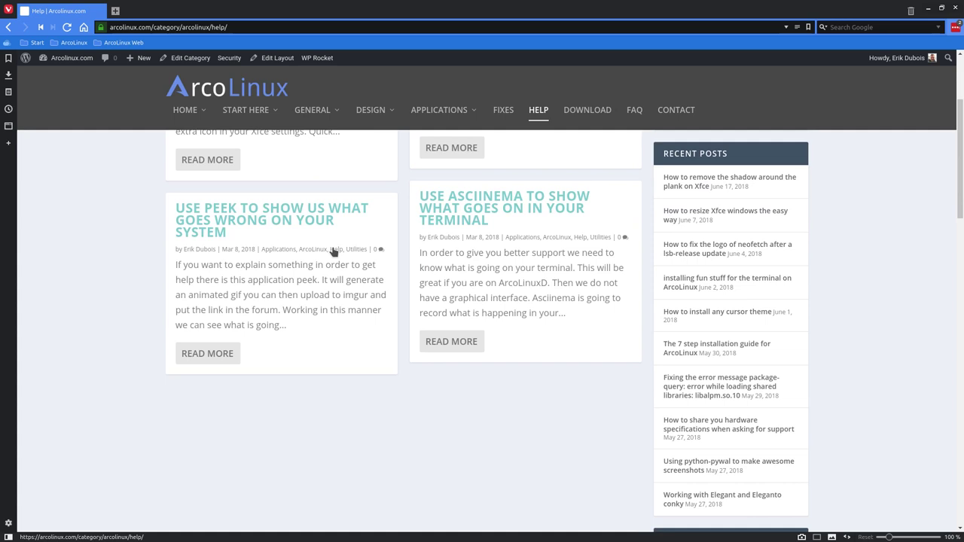
pyautogui.scroll(3, 333, 252)
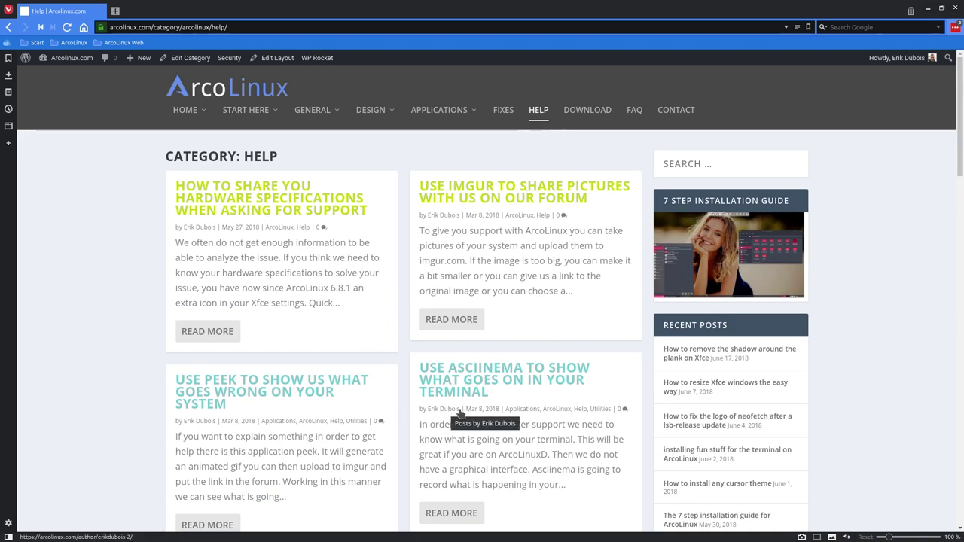
# - Open the FAQ page and scroll down to the Phase 2–6 overview
pyautogui.click(634, 112)
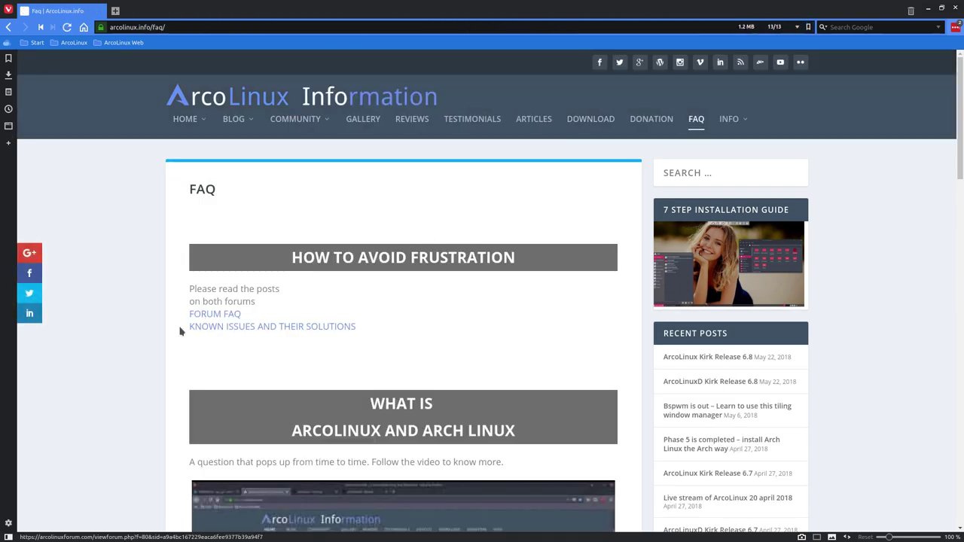
pyautogui.scroll(-3, 181, 331)
pyautogui.scroll(-8, 180, 331)
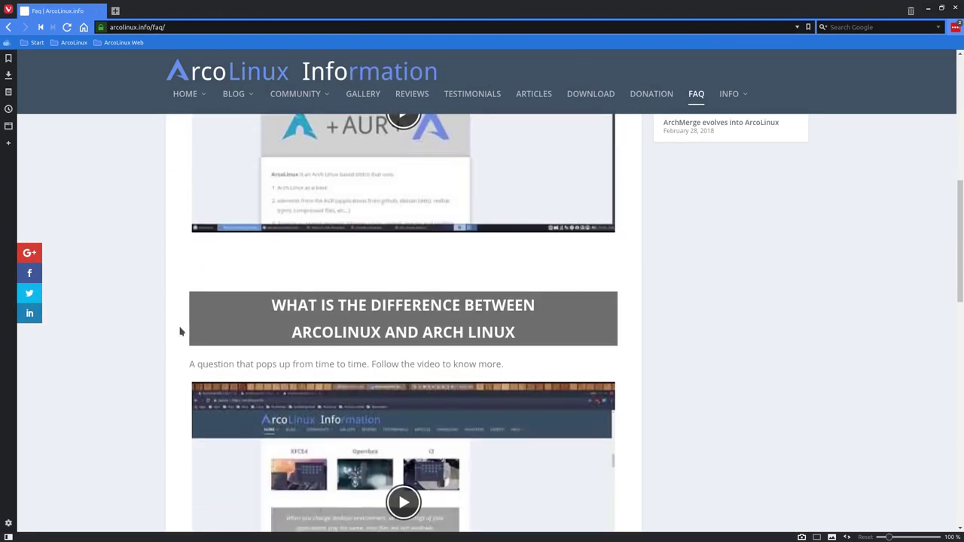
pyautogui.scroll(-18, 180, 331)
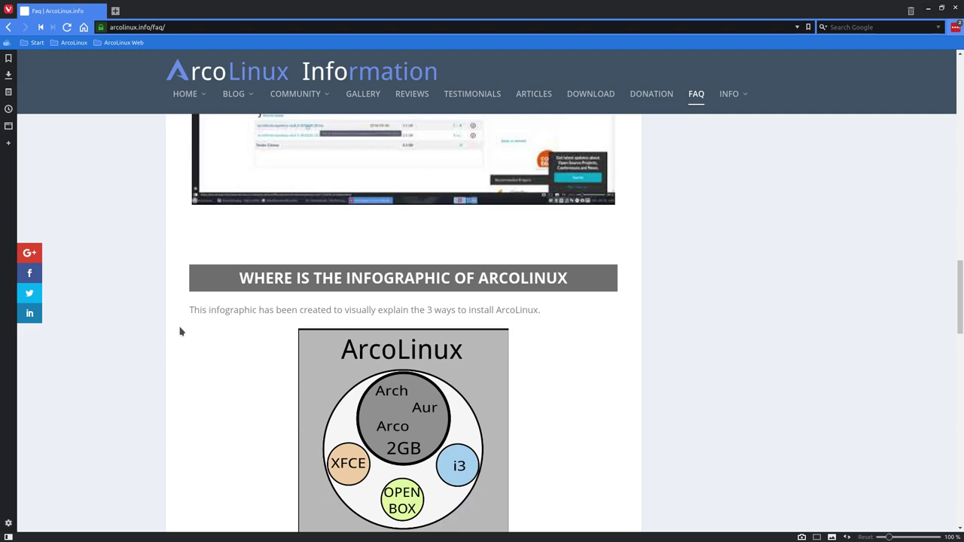
pyautogui.scroll(-10, 180, 331)
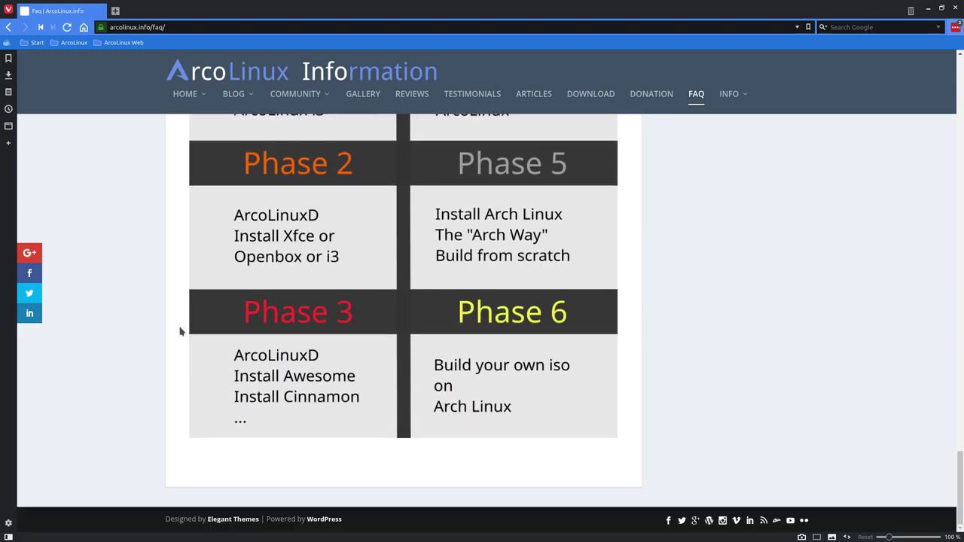
pyautogui.moveTo(187, 97)
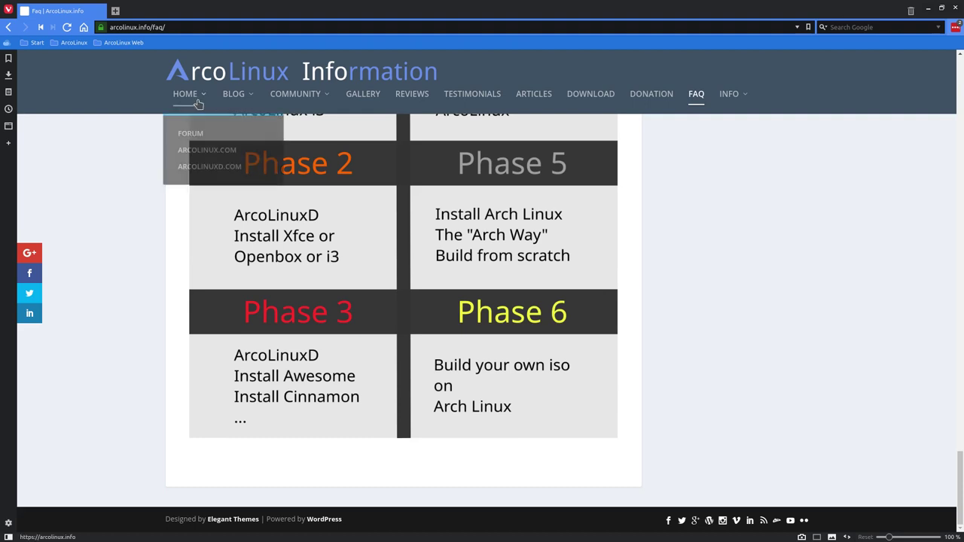
# - Open arcolinuxd.com from the HOME menu and browse its GALLERY menu
pyautogui.click(215, 166)
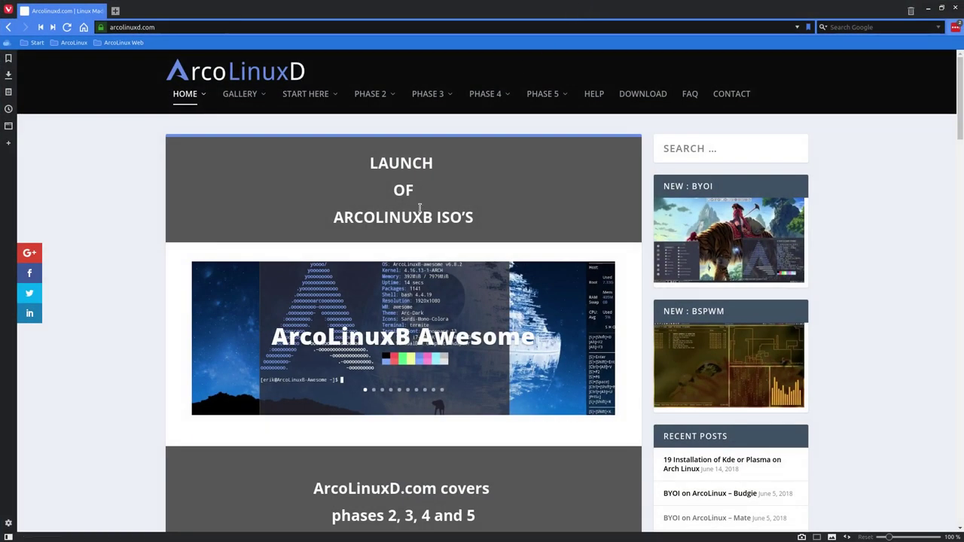
pyautogui.moveTo(319, 96)
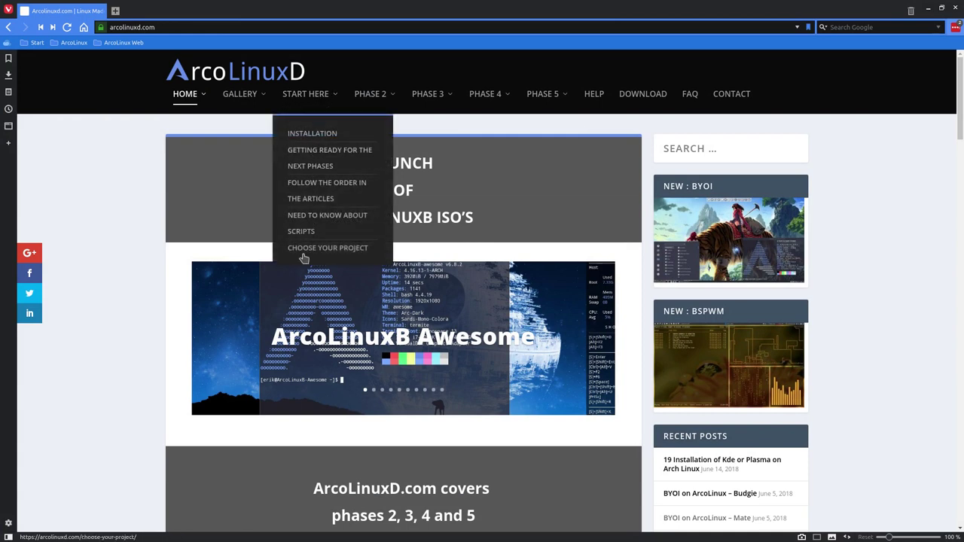
pyautogui.moveTo(252, 100)
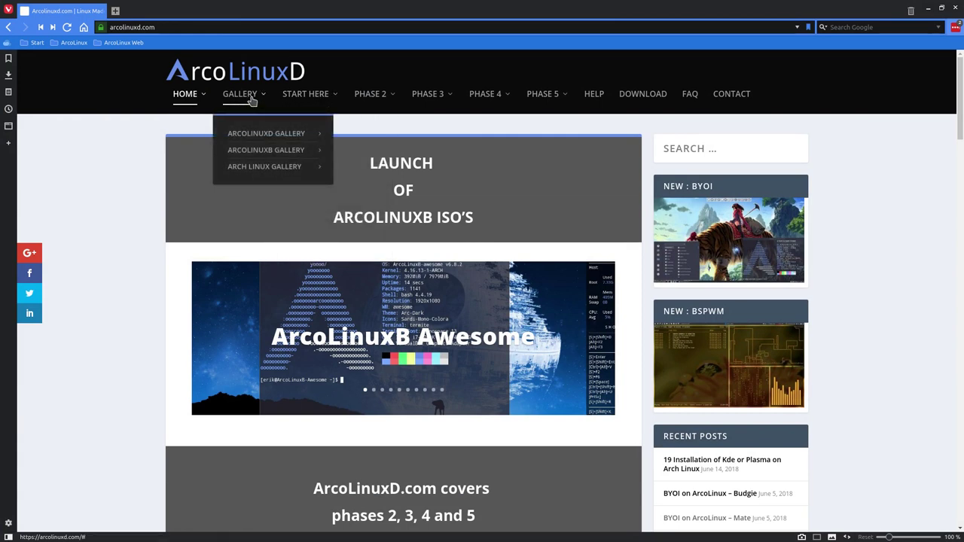
pyautogui.moveTo(261, 134)
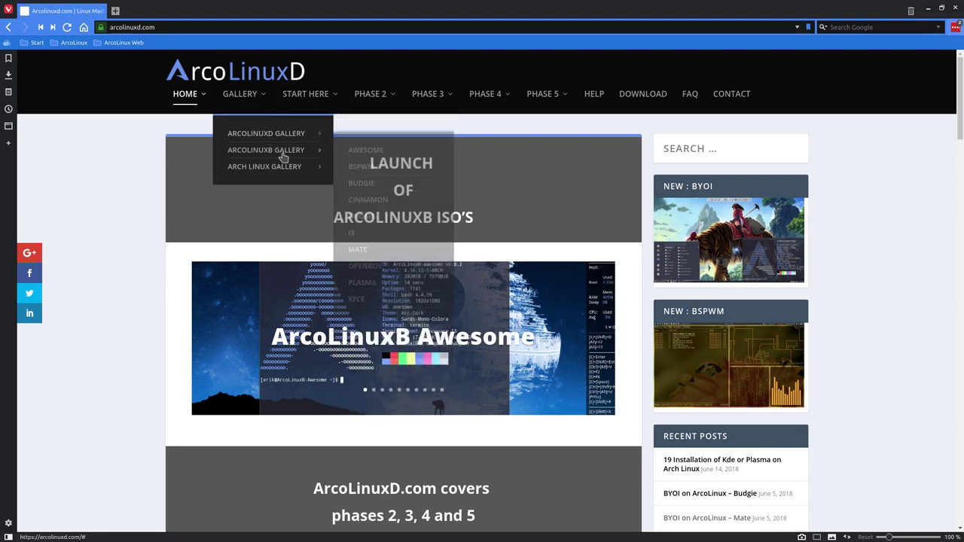
pyautogui.moveTo(279, 172)
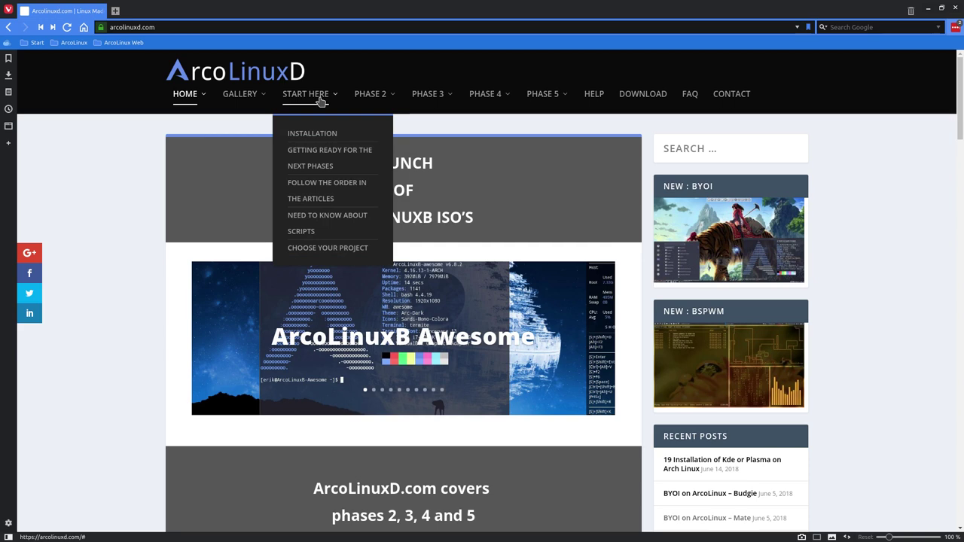
# - Preview the START HERE and PHASE 2–5 menu sections on arcolinuxd.com
pyautogui.moveTo(373, 99)
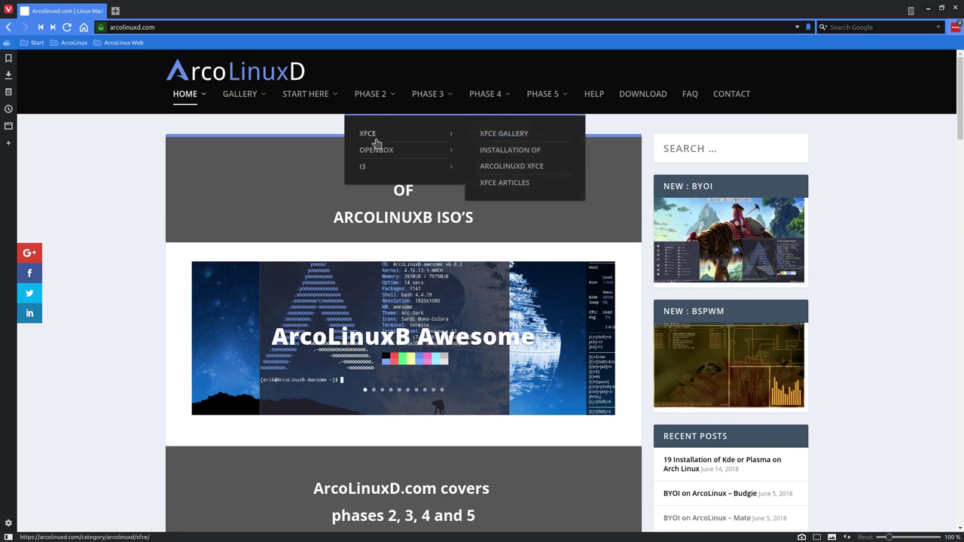
pyautogui.moveTo(377, 153)
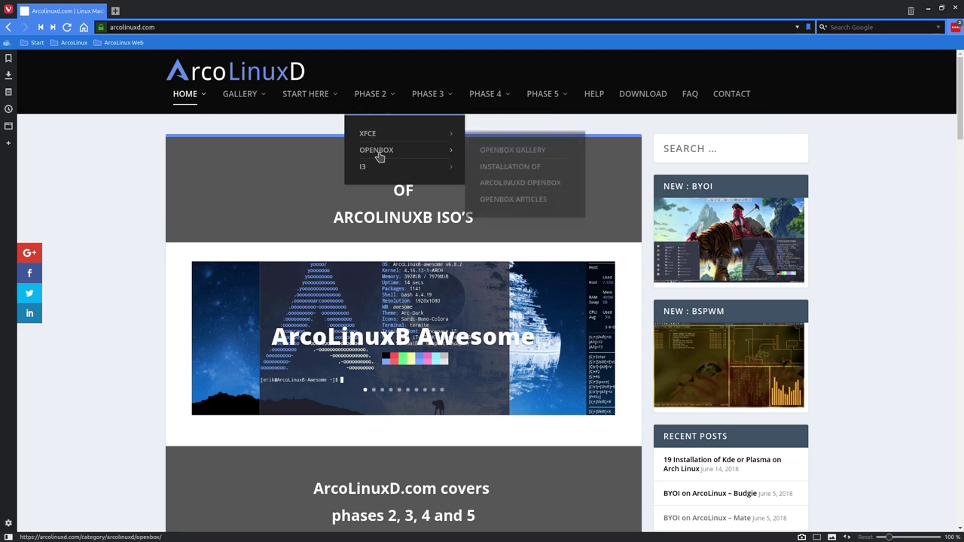
pyautogui.moveTo(401, 133)
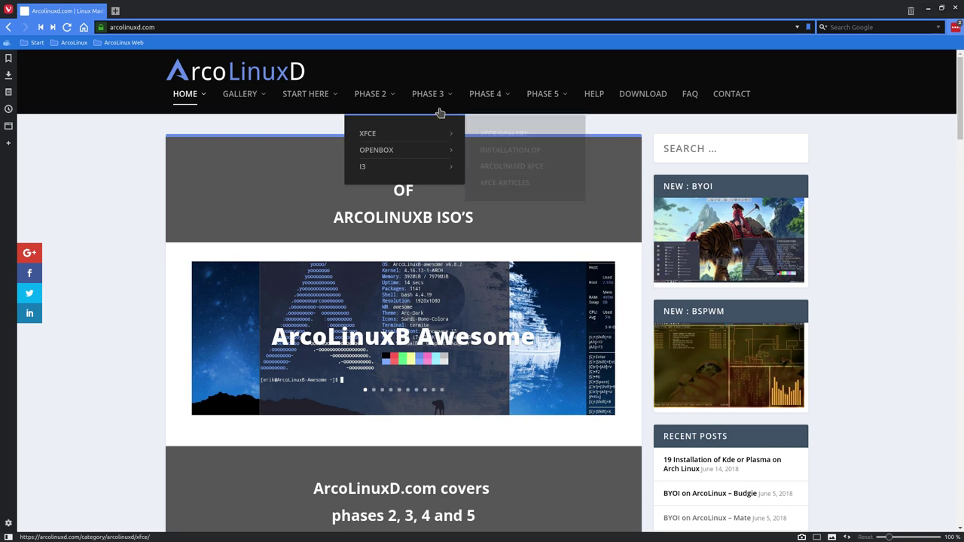
pyautogui.moveTo(429, 96)
pyautogui.moveTo(439, 138)
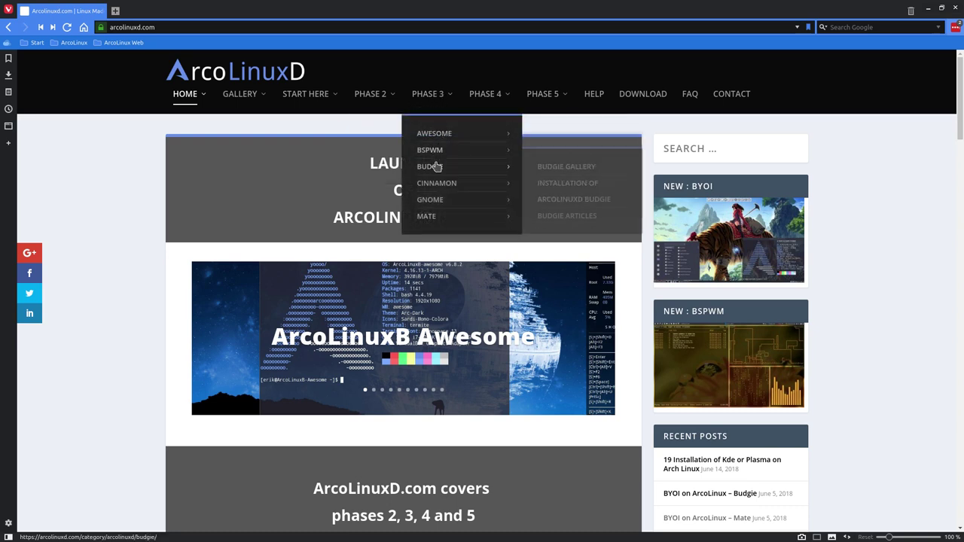
pyautogui.moveTo(437, 186)
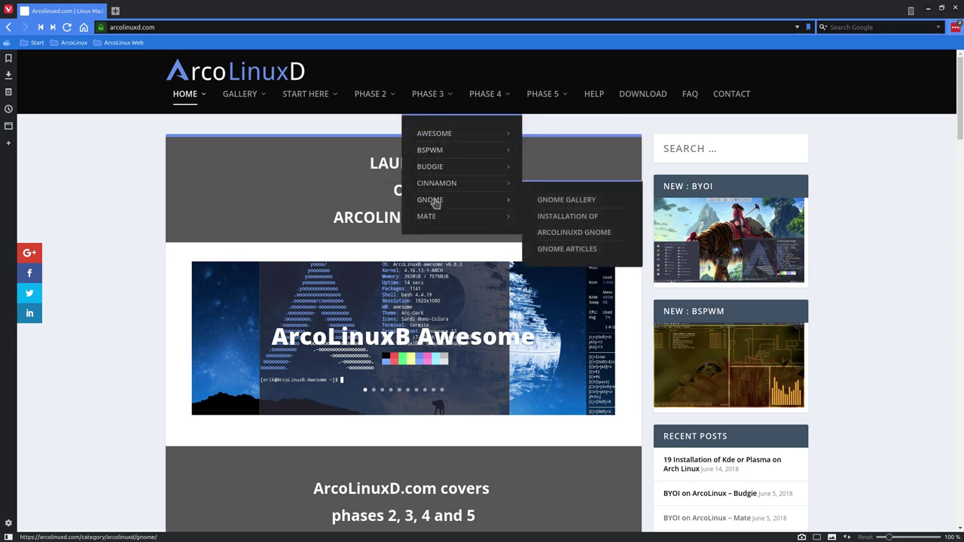
pyautogui.moveTo(426, 216)
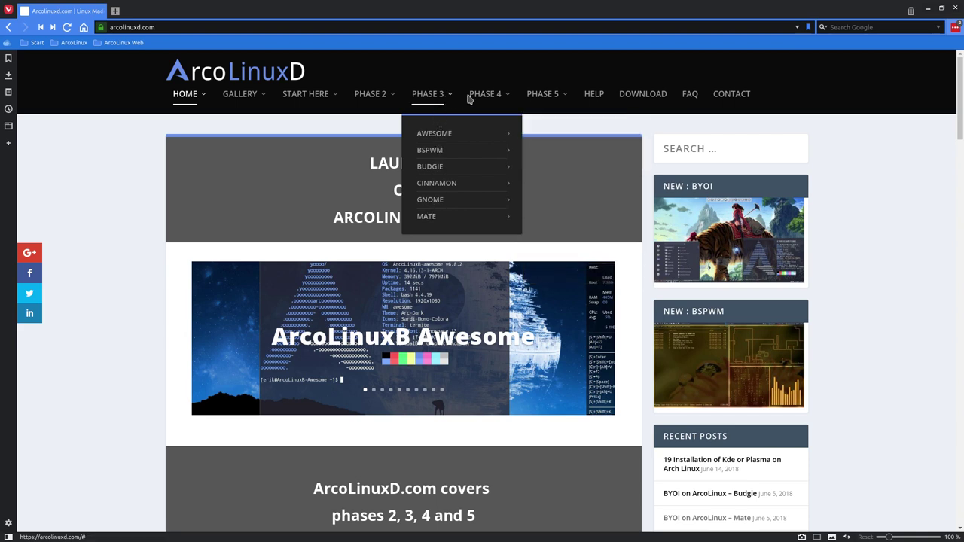
pyautogui.moveTo(486, 100)
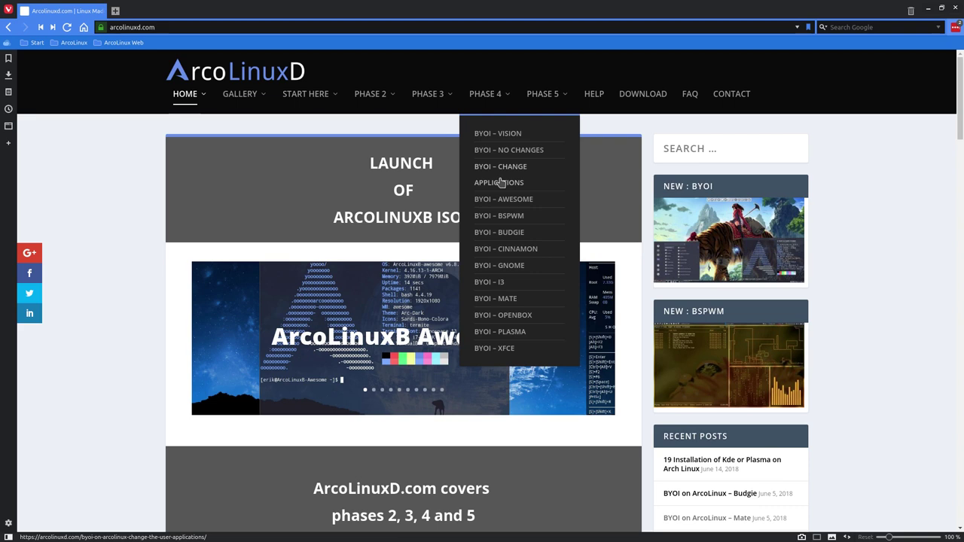
pyautogui.moveTo(554, 98)
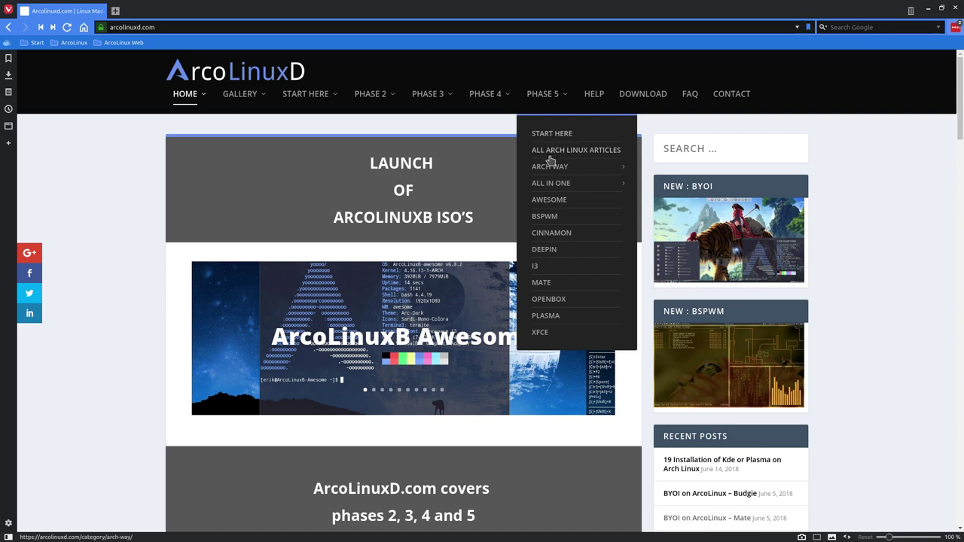
pyautogui.moveTo(551, 170)
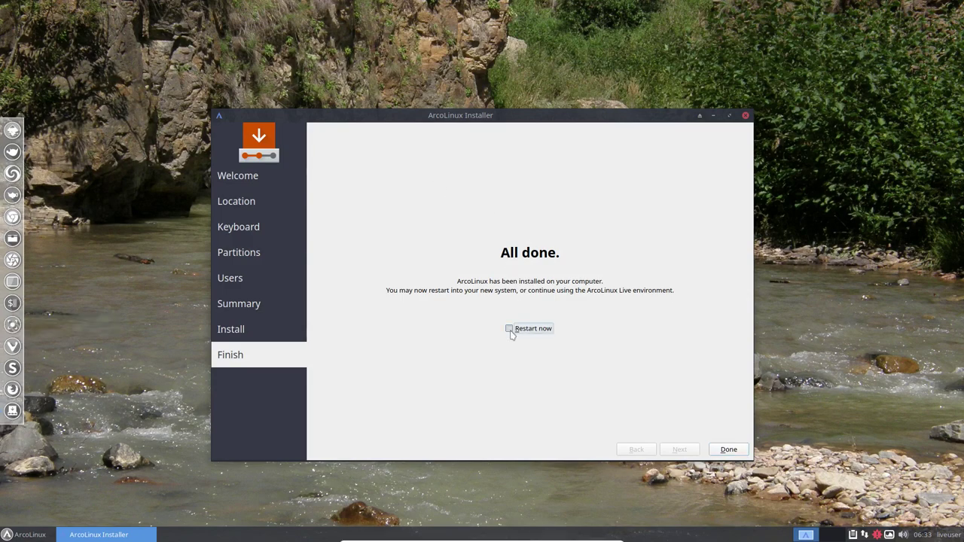
# - Switch to the next desktop wallpaper from the Variety tray icon
pyautogui.moveTo(551, 120); pyautogui.dragTo(535, 95)
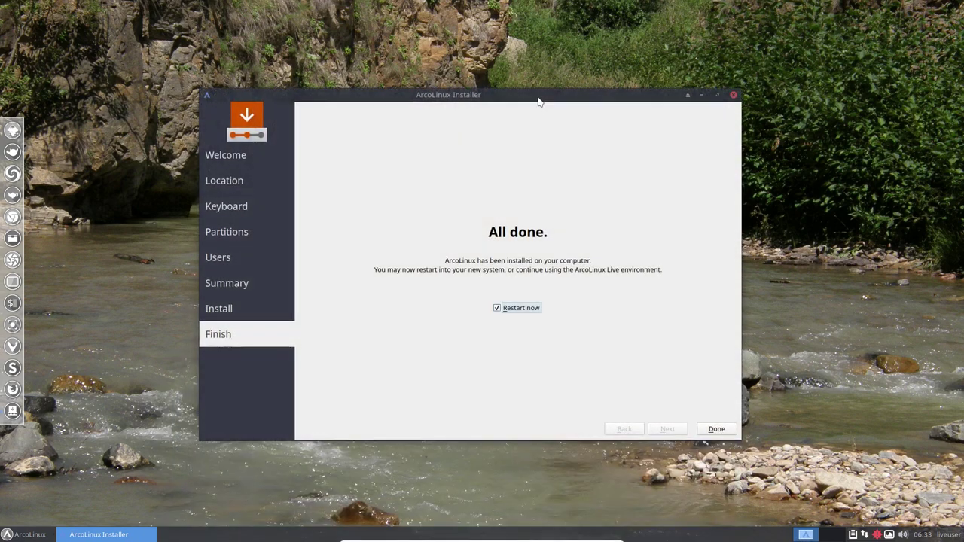
pyautogui.click(889, 535)
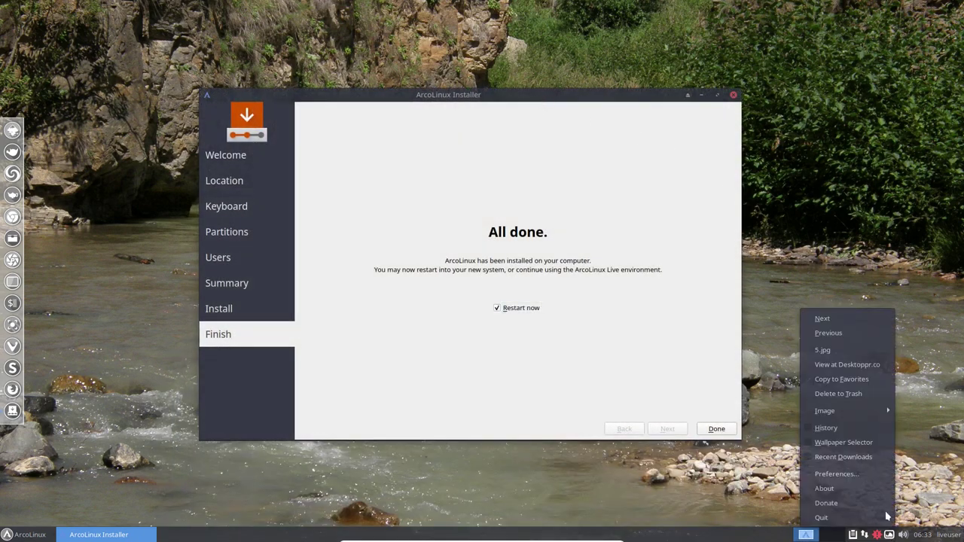
pyautogui.click(844, 322)
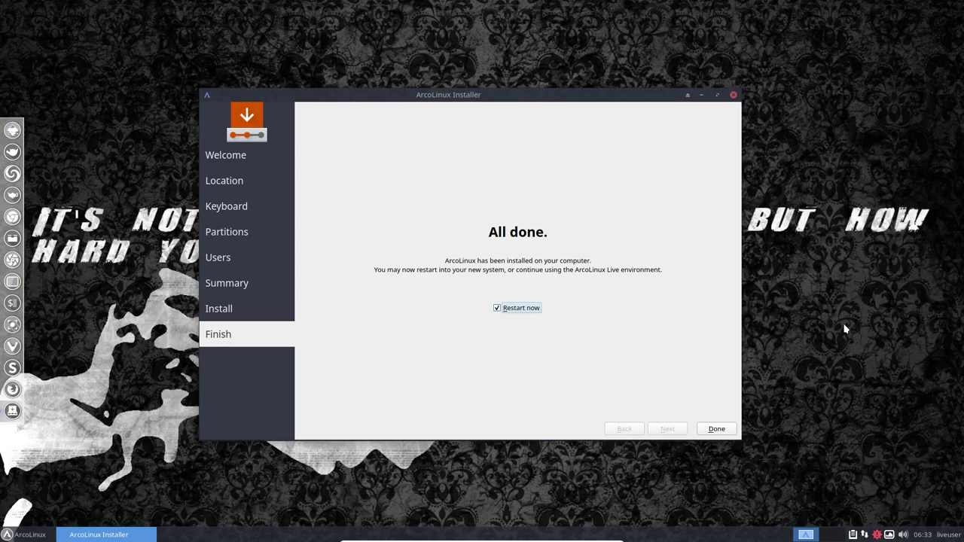
# - Disable Variety autostart in its Preferences, then finish the installer with Restart now
pyautogui.moveTo(512, 94); pyautogui.dragTo(507, 62)
pyautogui.click(888, 534)
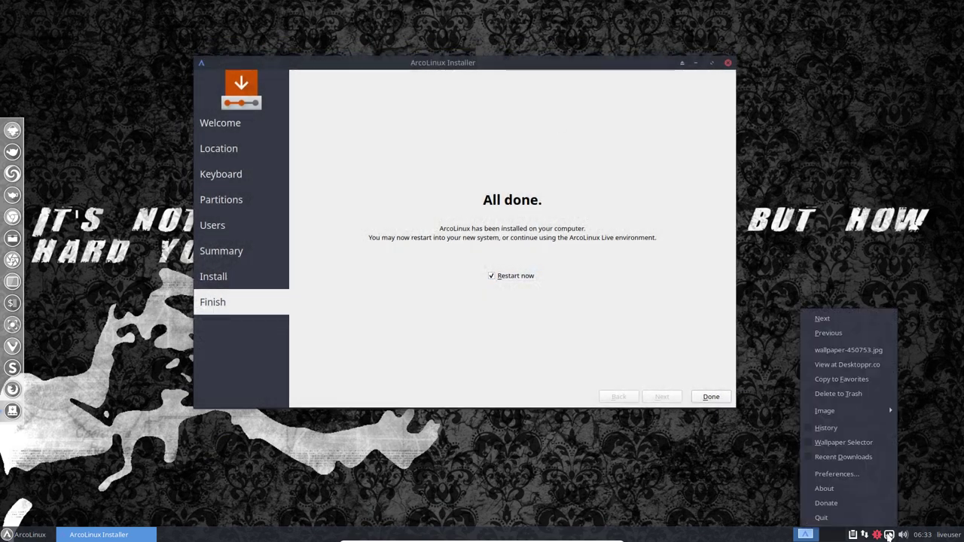
pyautogui.click(847, 474)
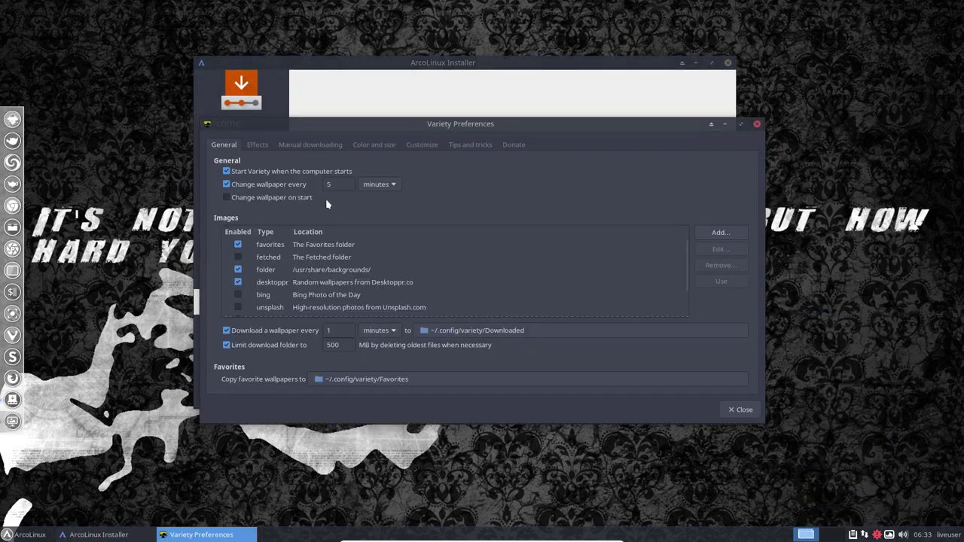
pyautogui.click(251, 173)
pyautogui.click(739, 409)
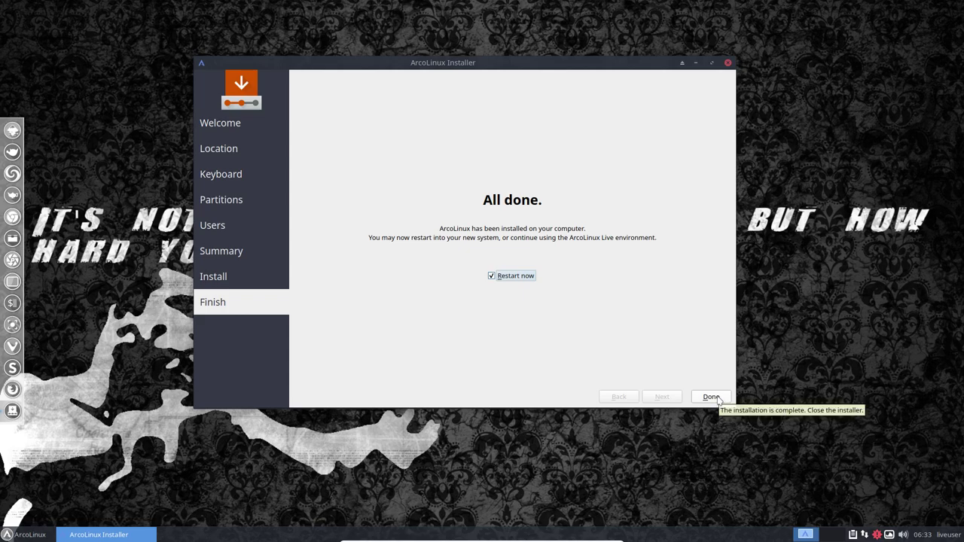
pyautogui.click(711, 397)
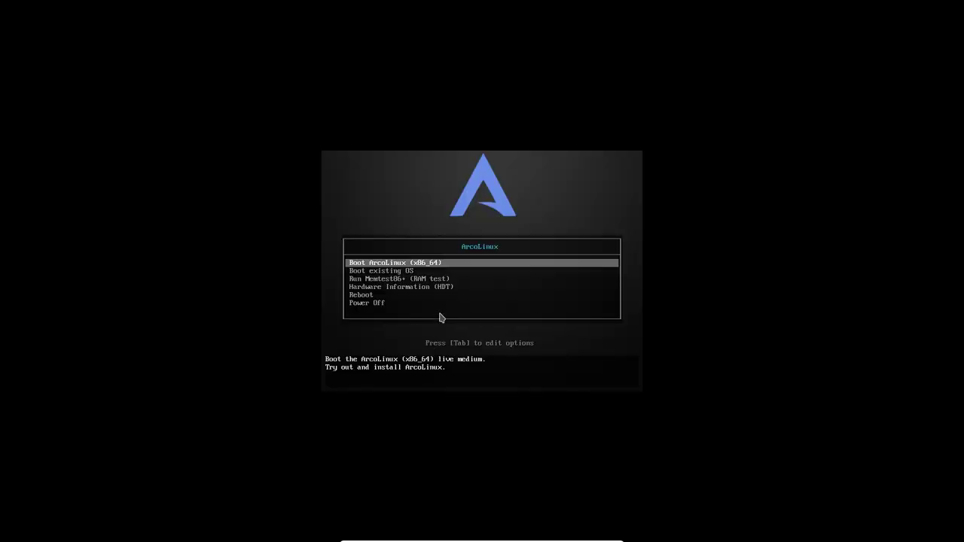
# - Choose 'Boot existing OS' in the live boot menu, then boot the ArcoLinux Linux GRUB entry
pyautogui.press('Down')
pyautogui.press('Up')
pyautogui.press('Down')
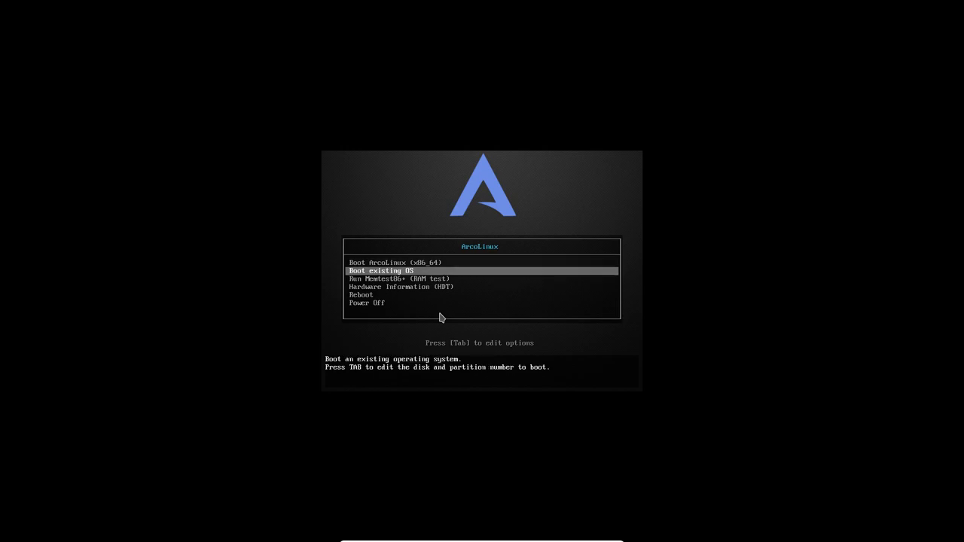
pyautogui.press('Return')
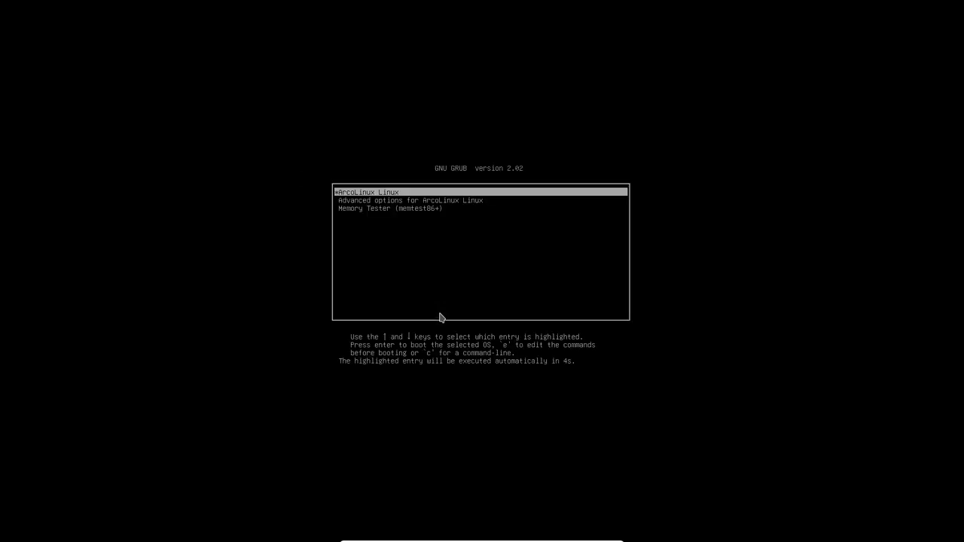
pyautogui.press('Return')
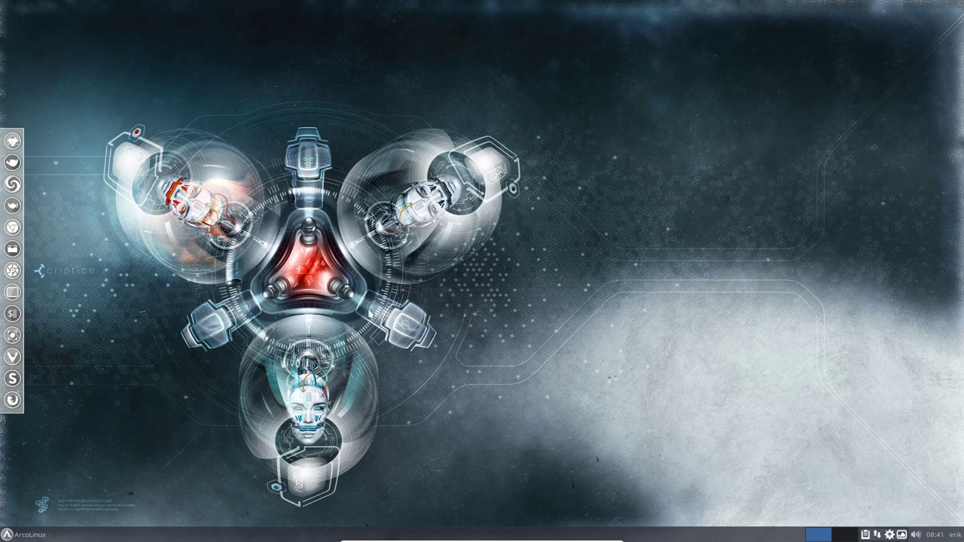
# - Look through the Xfce Settings Manager, close it, then log out from the ArcoLinux menu
pyautogui.click(21, 534)
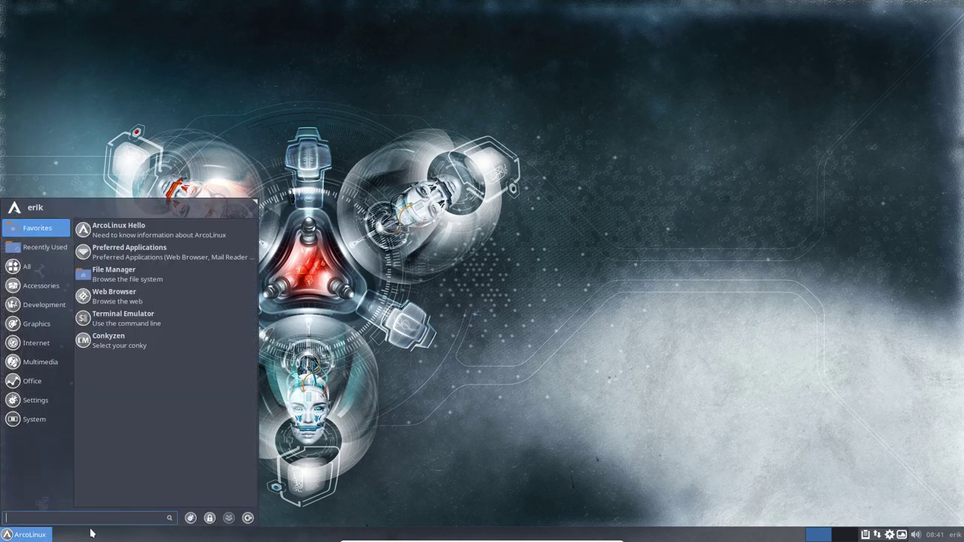
pyautogui.click(191, 518)
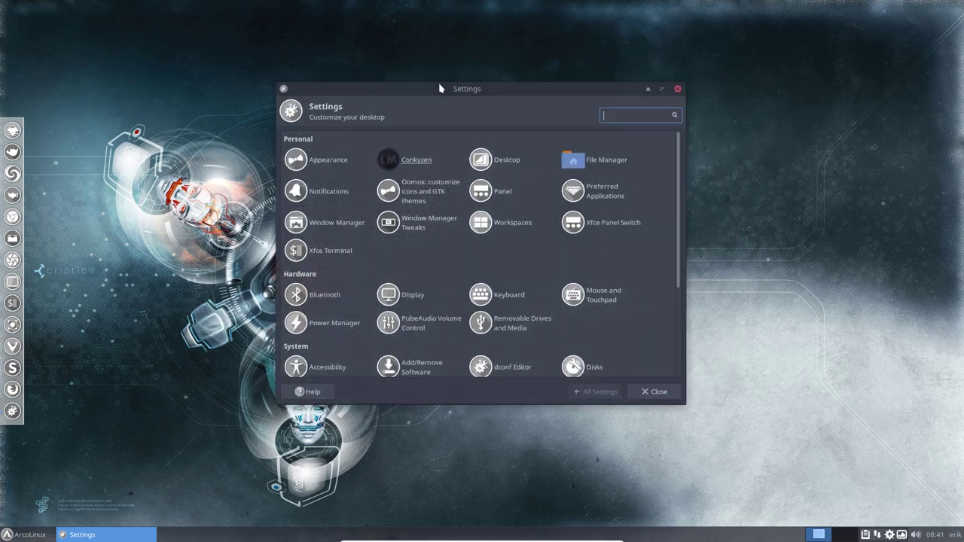
pyautogui.scroll(-4, 645, 334)
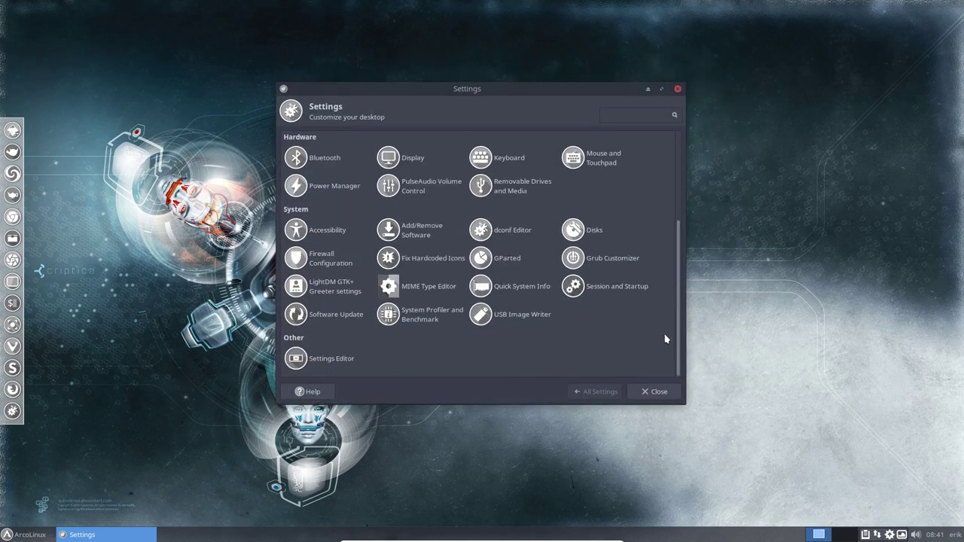
pyautogui.scroll(4, 665, 338)
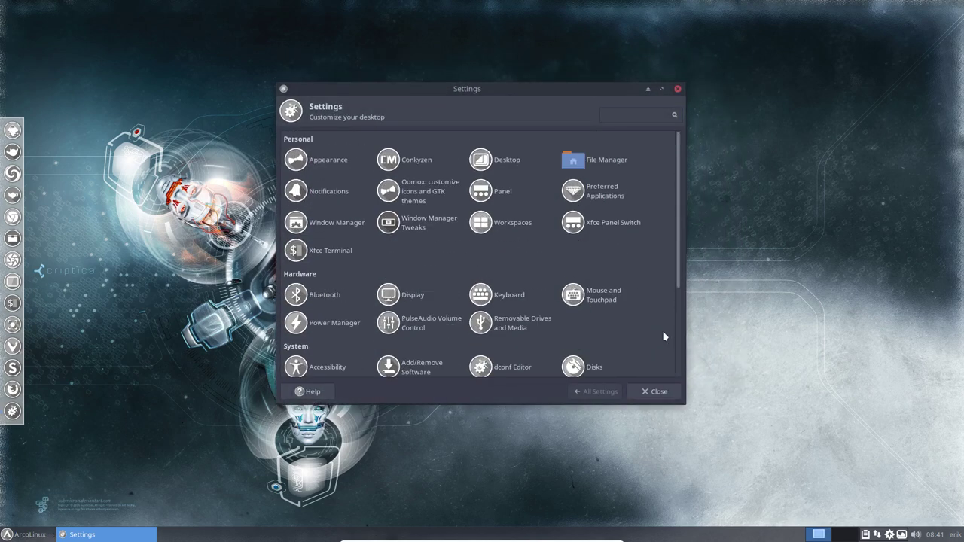
pyautogui.click(678, 89)
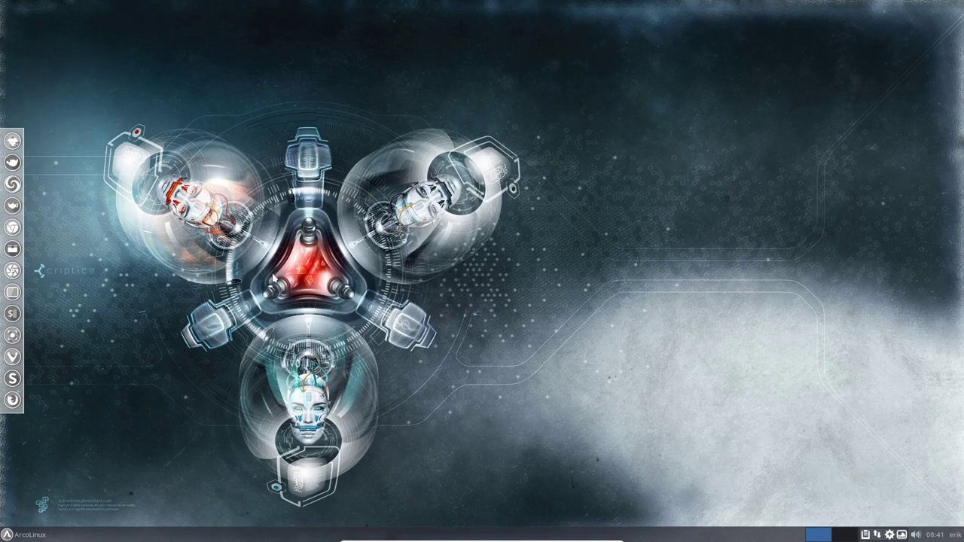
pyautogui.click(30, 535)
pyautogui.click(247, 517)
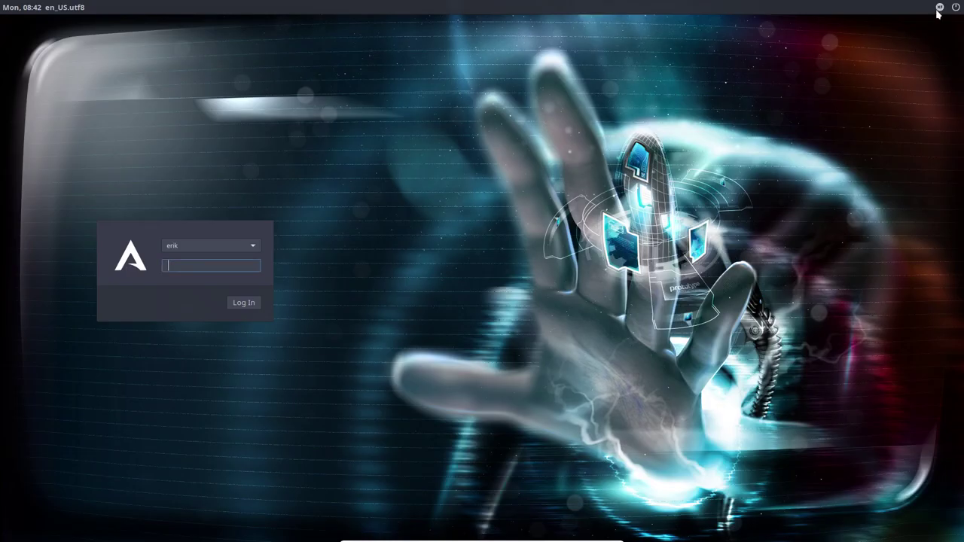
pyautogui.click(939, 9)
pyautogui.click(896, 27)
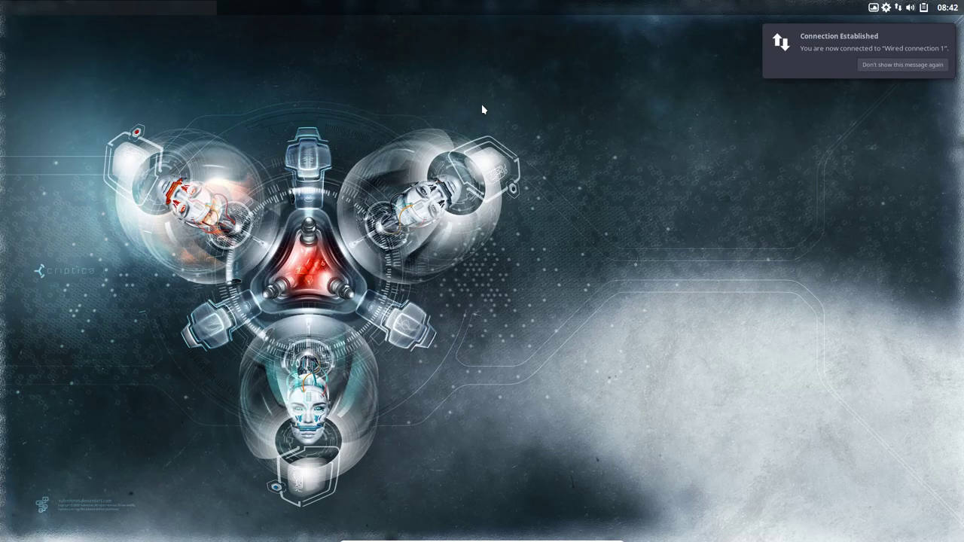
pyautogui.rightClick(483, 109)
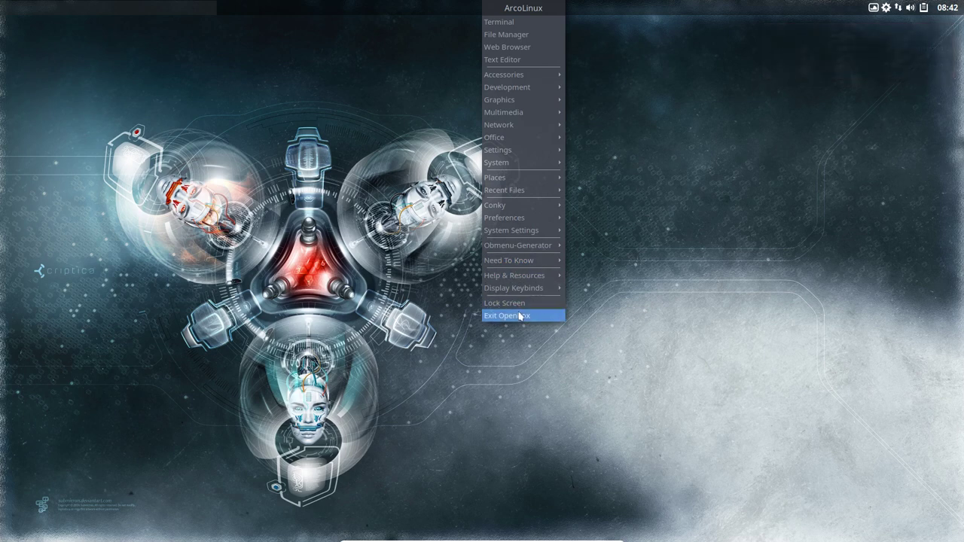
pyautogui.click(811, 193)
pyautogui.click(872, 9)
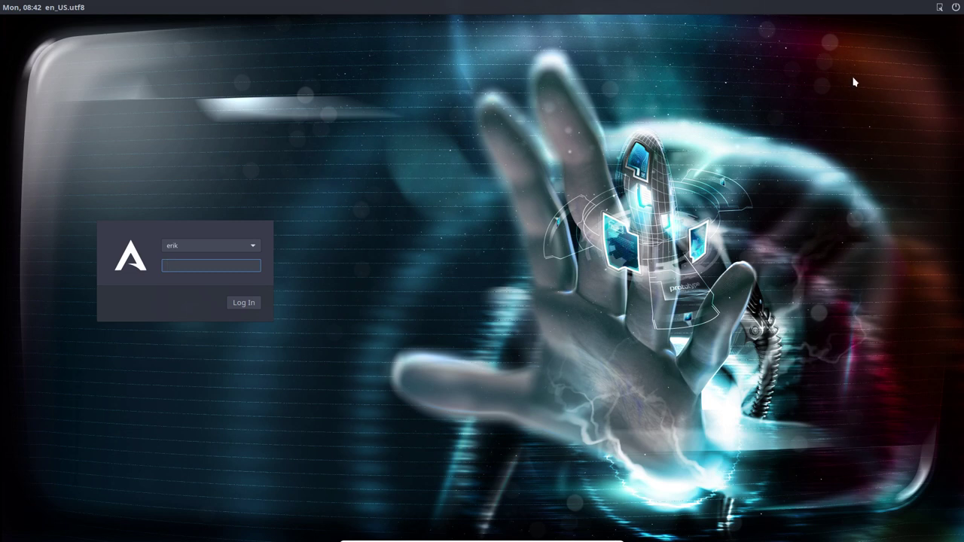
# - Log in to the i3 session, dismiss the connection notice and close the file manager
pyautogui.click(938, 8)
pyautogui.click(896, 53)
pyautogui.press('Return')
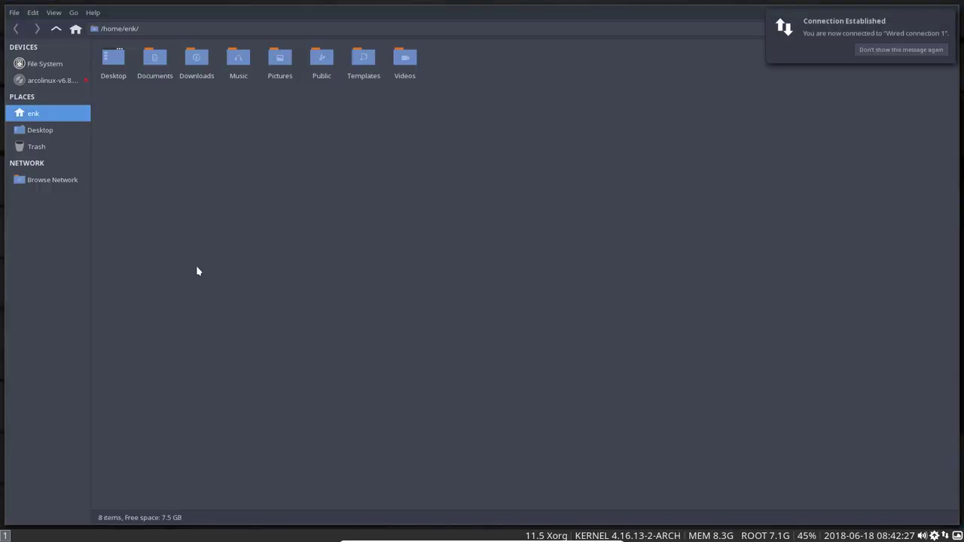
pyautogui.click(883, 34)
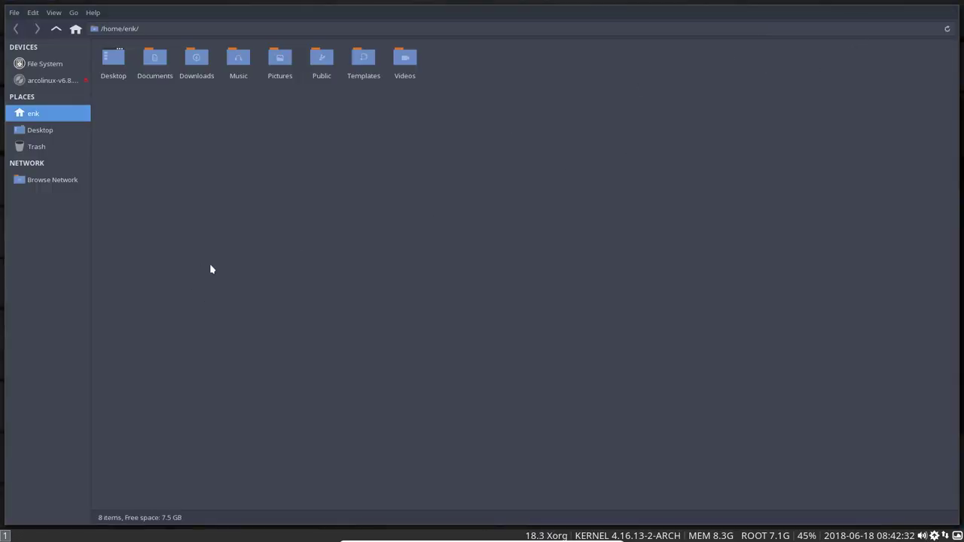
pyautogui.press('super+shift+q')
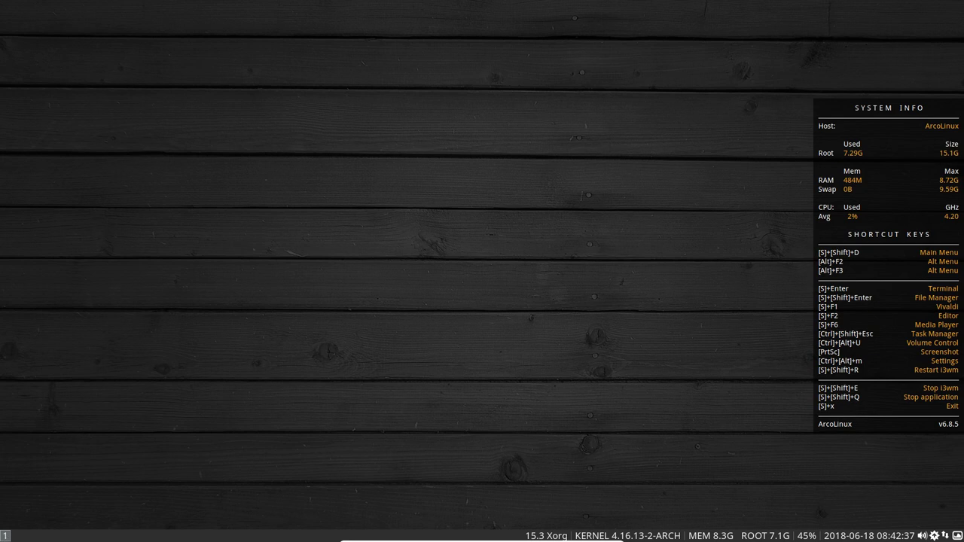
# - Open two tiled terminals with Super+Enter, close them, and bring up the Super+X exit prompt
pyautogui.moveTo(482, 541)
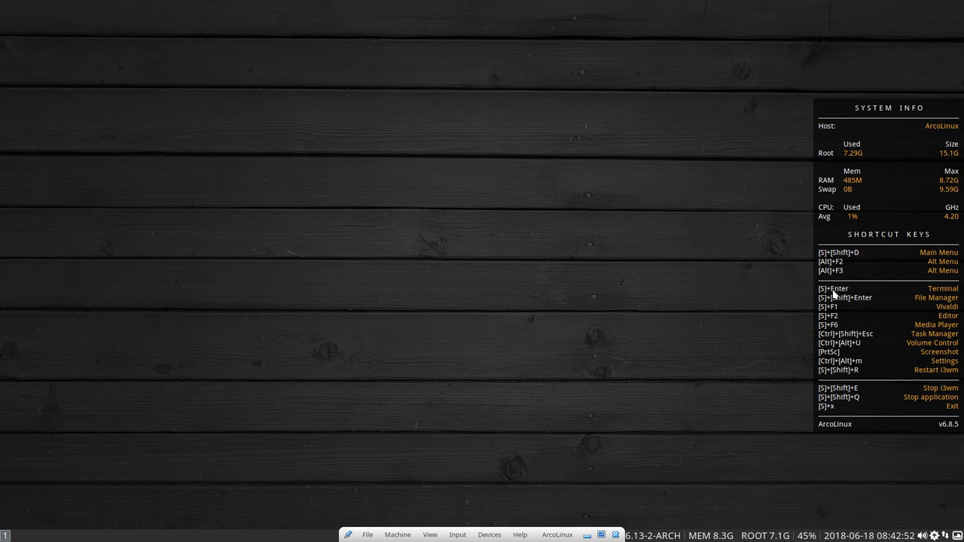
pyautogui.press('super+Return')
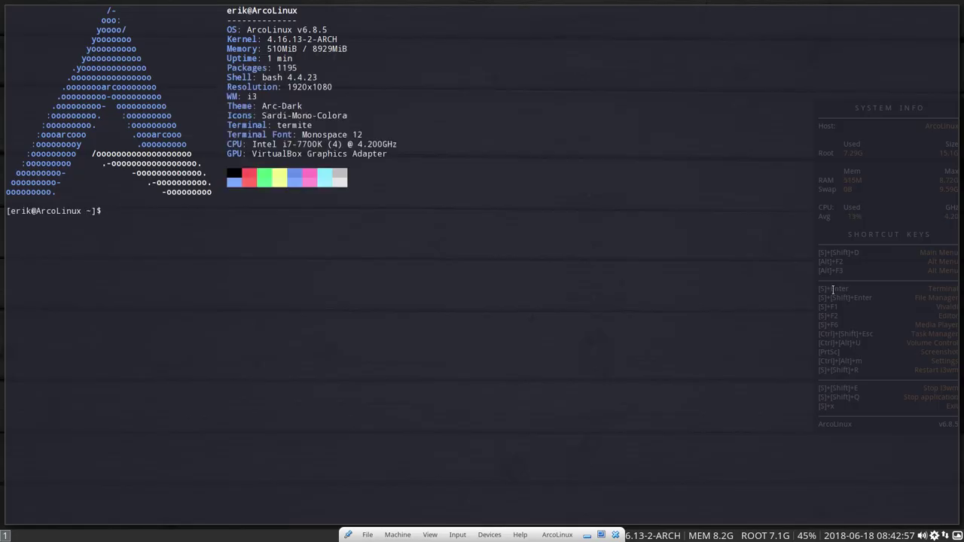
pyautogui.press('super+Return')
pyautogui.press('super+Return')
pyautogui.press('super+Return')
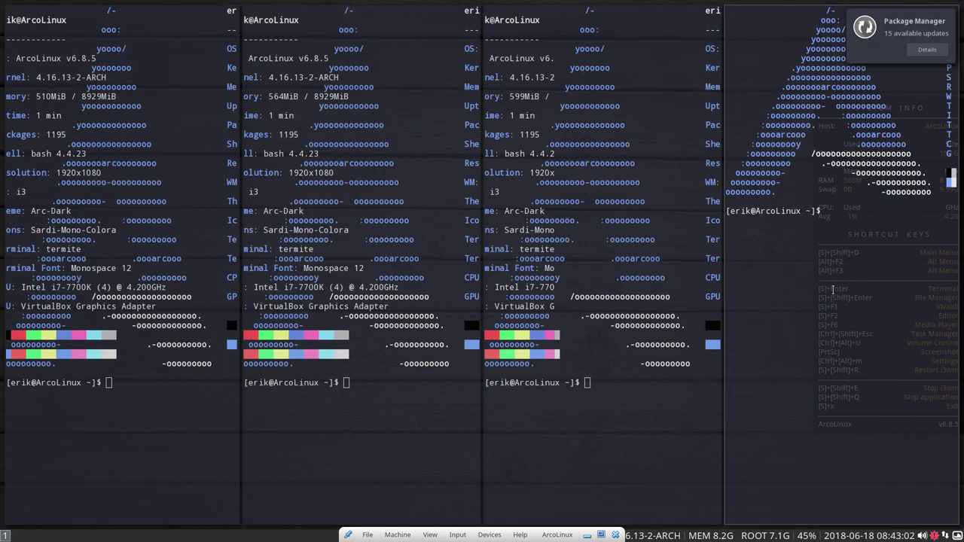
pyautogui.press('super+shift+q')
pyautogui.press('super+shift+q')
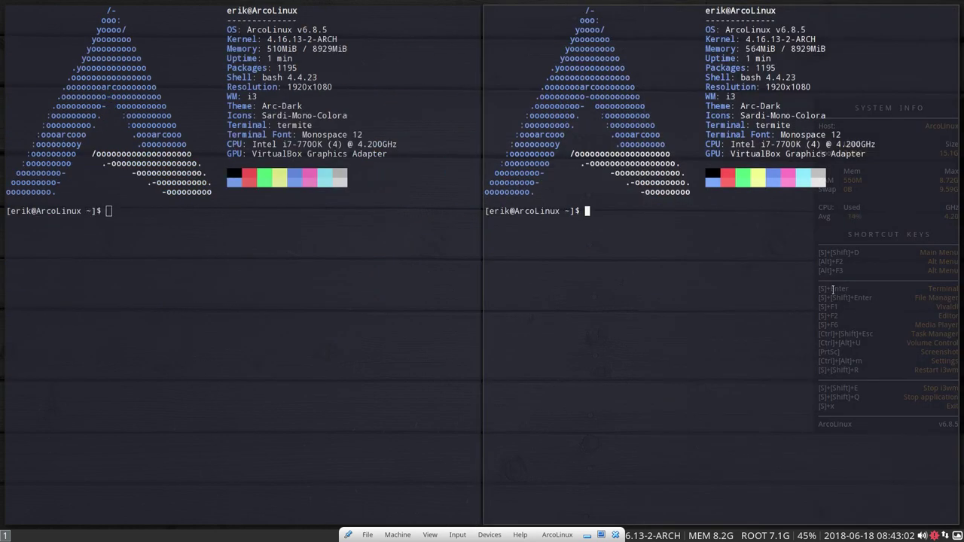
pyautogui.press('super+shift+q')
pyautogui.press('super+shift+q')
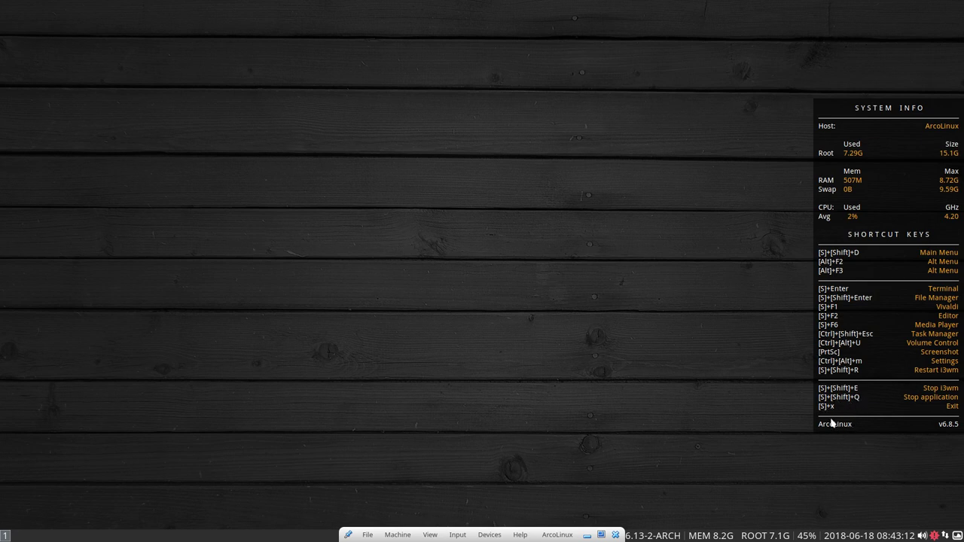
pyautogui.press('super+x')
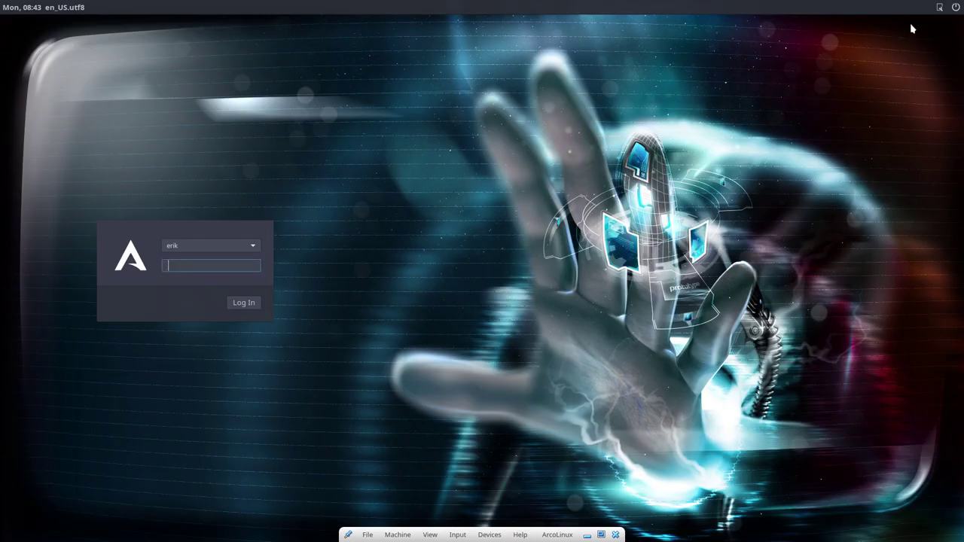
# - Log in with Xfce Session from the greeter and select 'Don't show this message again'
pyautogui.click(934, 10)
pyautogui.click(900, 37)
pyautogui.press('Return')
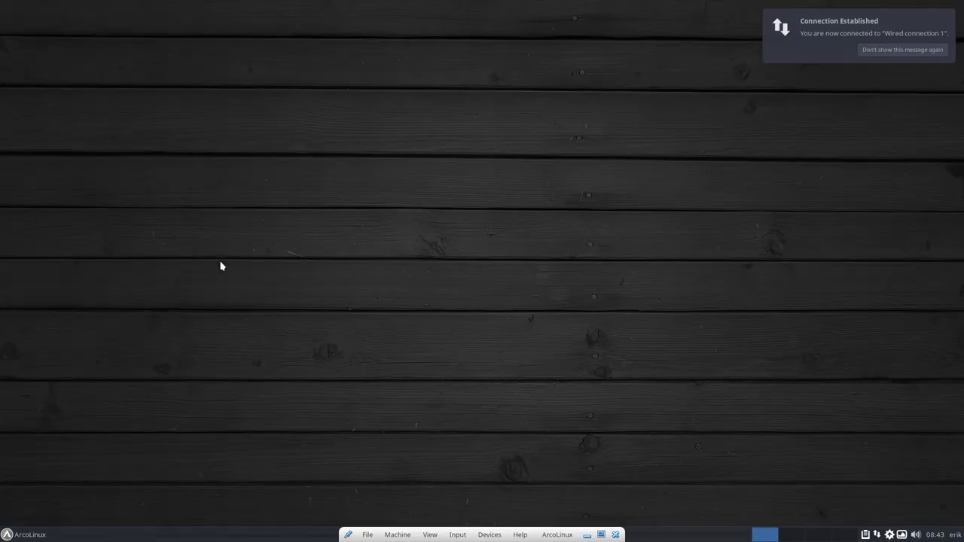
pyautogui.click(906, 49)
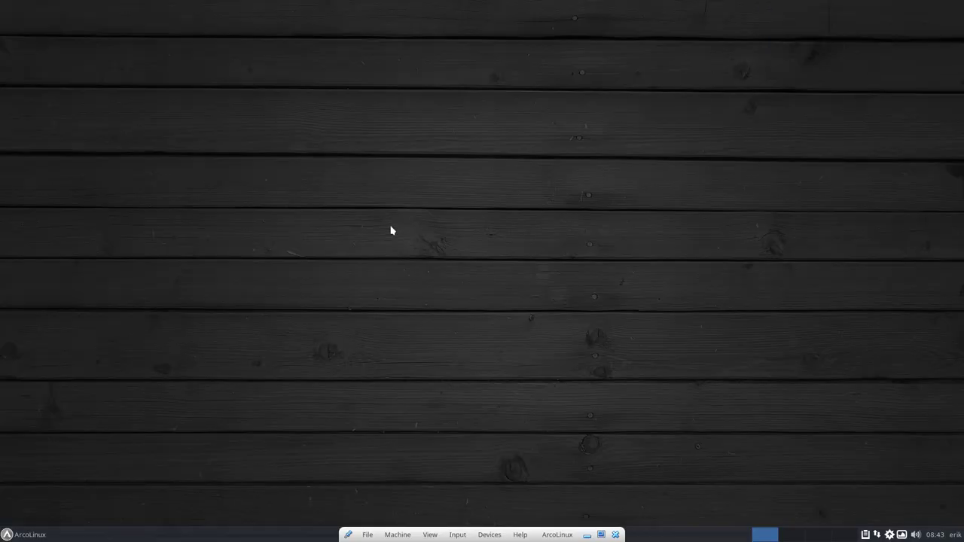